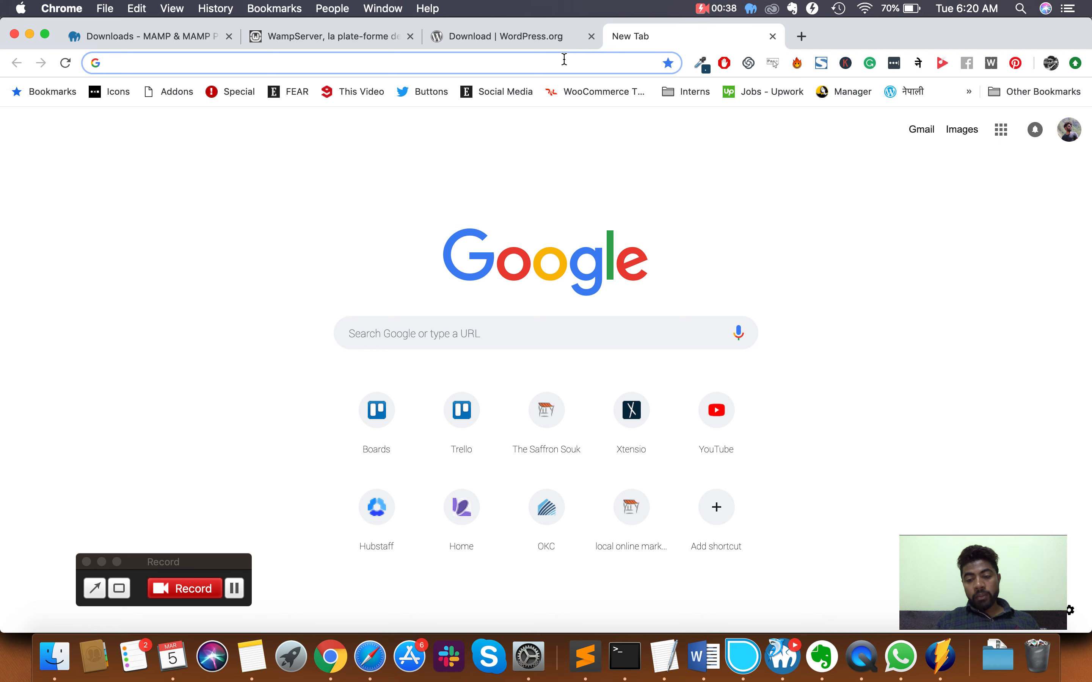
- Load localhost:8888/phpmyadmin/ to list the local MySQL databases, including wp and woocommerce
text(lol)
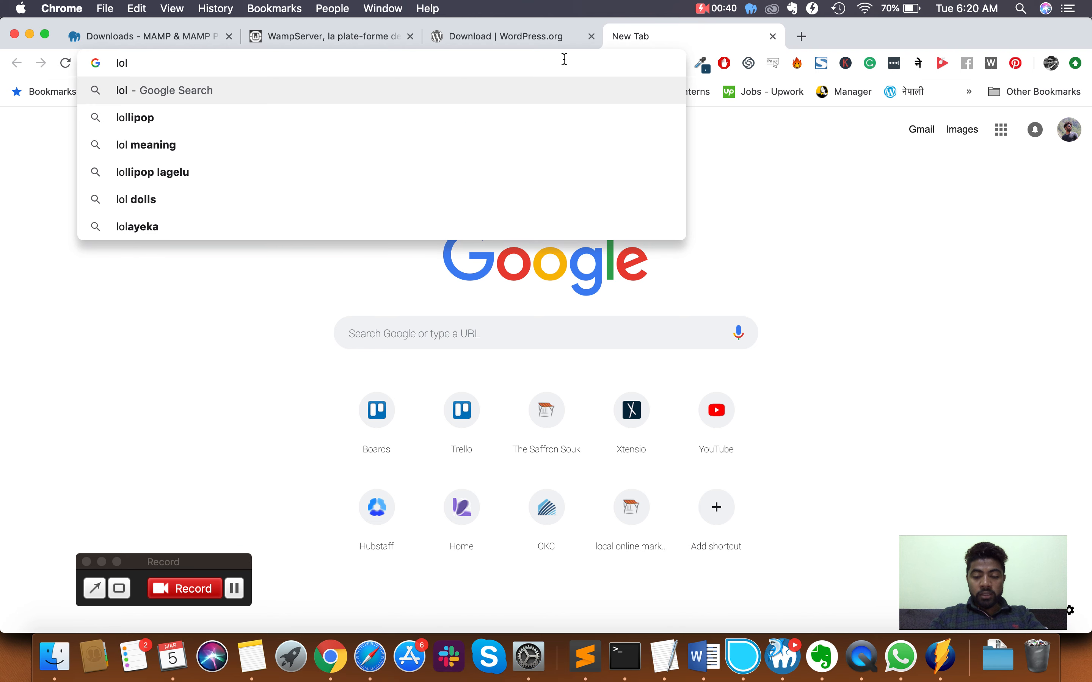
text(calhos)
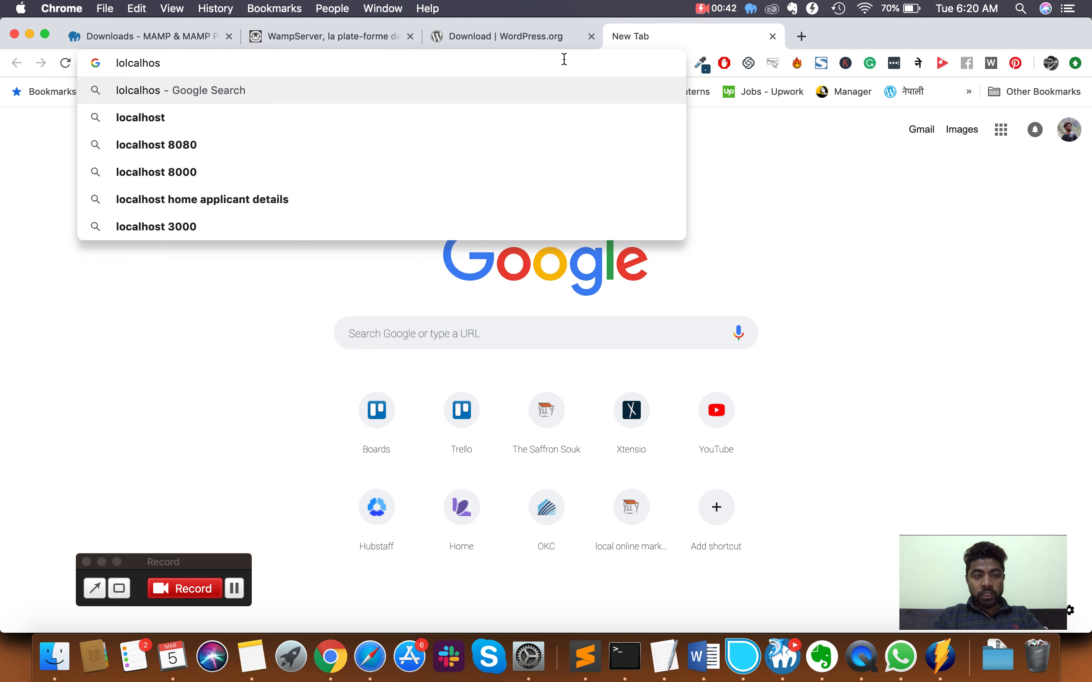
key(BackSpace)
key(BackSpace)
key(BackSpace)
key(BackSpace)
key(BackSpace)
key(BackSpace)
key(BackSpace)
text(c)
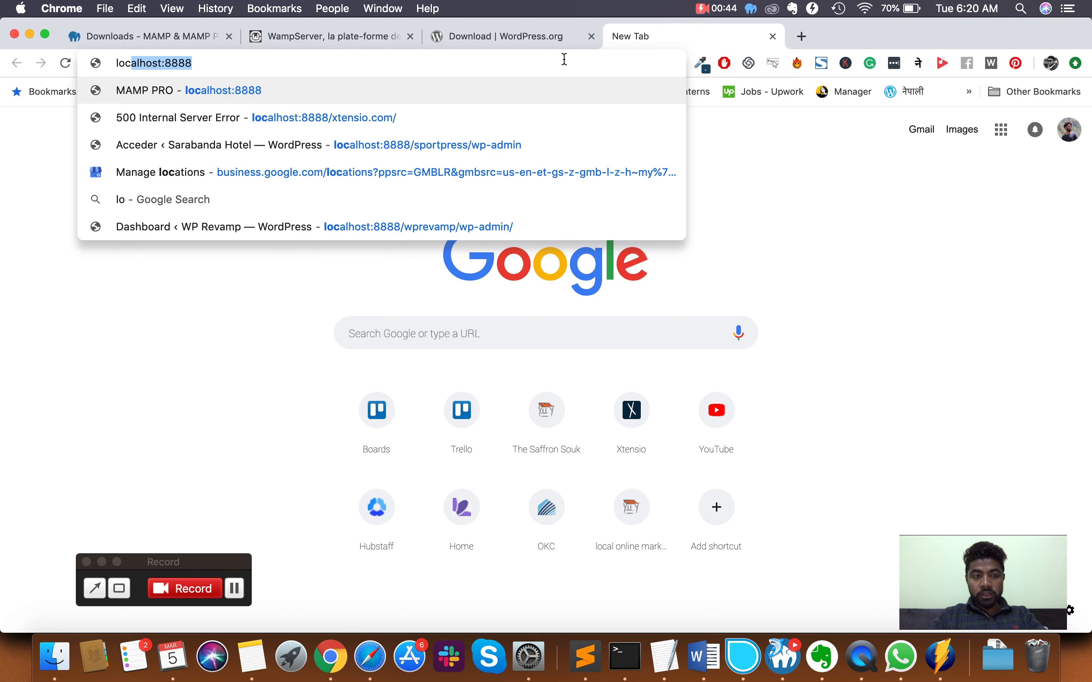
text(al)
key(Right)
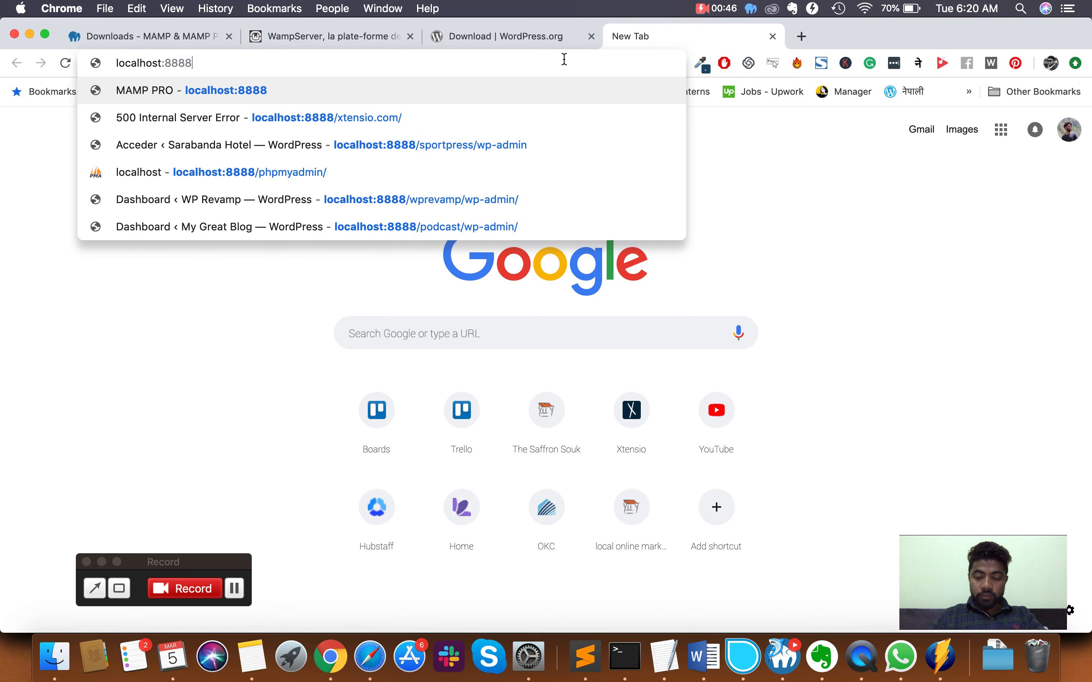
text(/)
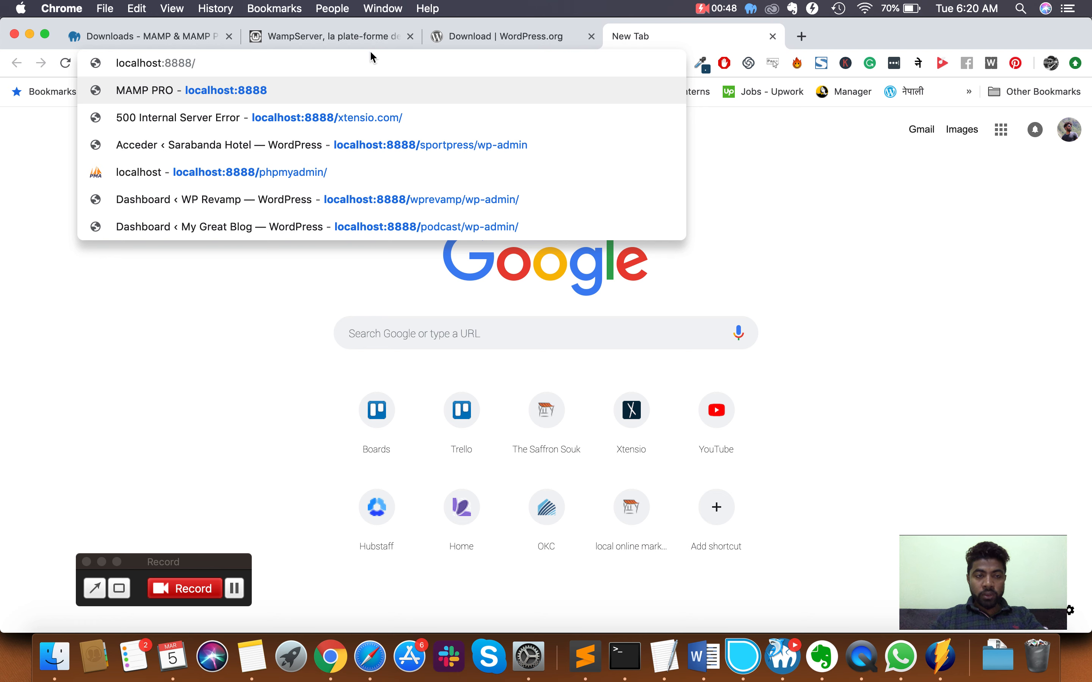
double_click(178, 59)
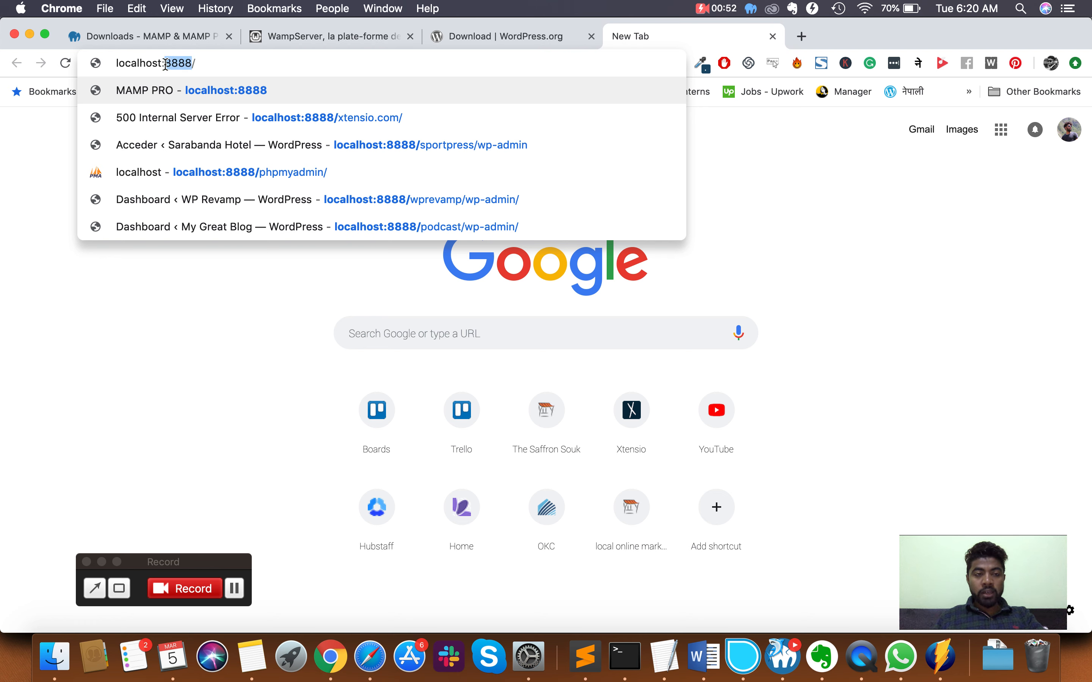
click(166, 63)
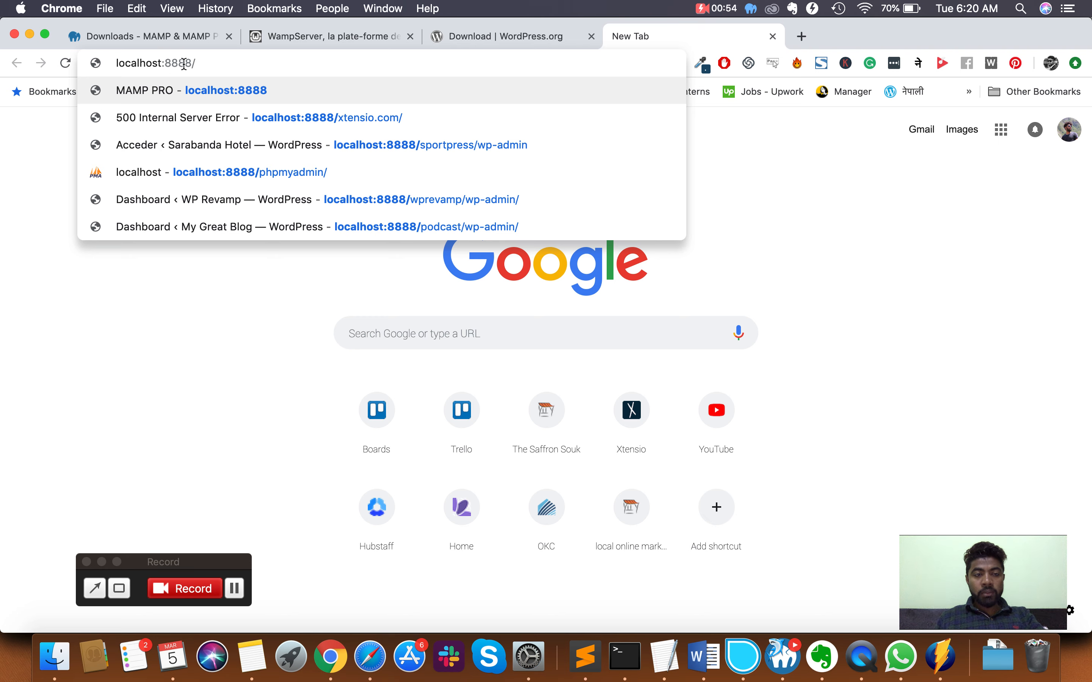
drag(162, 63, 190, 64)
click(225, 65)
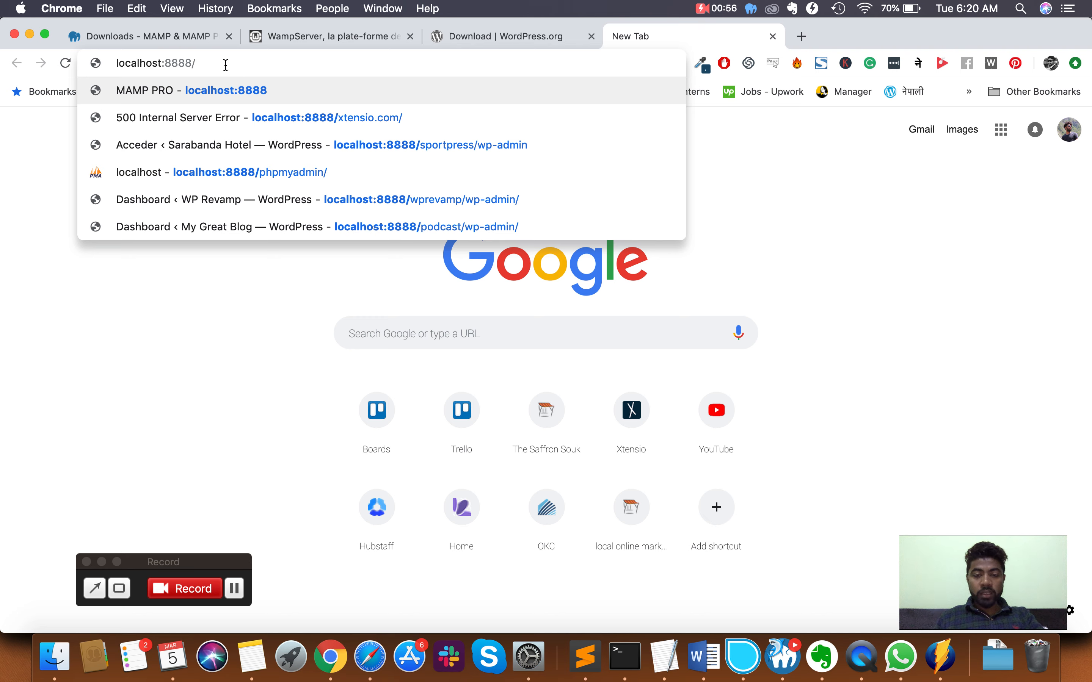
text(php)
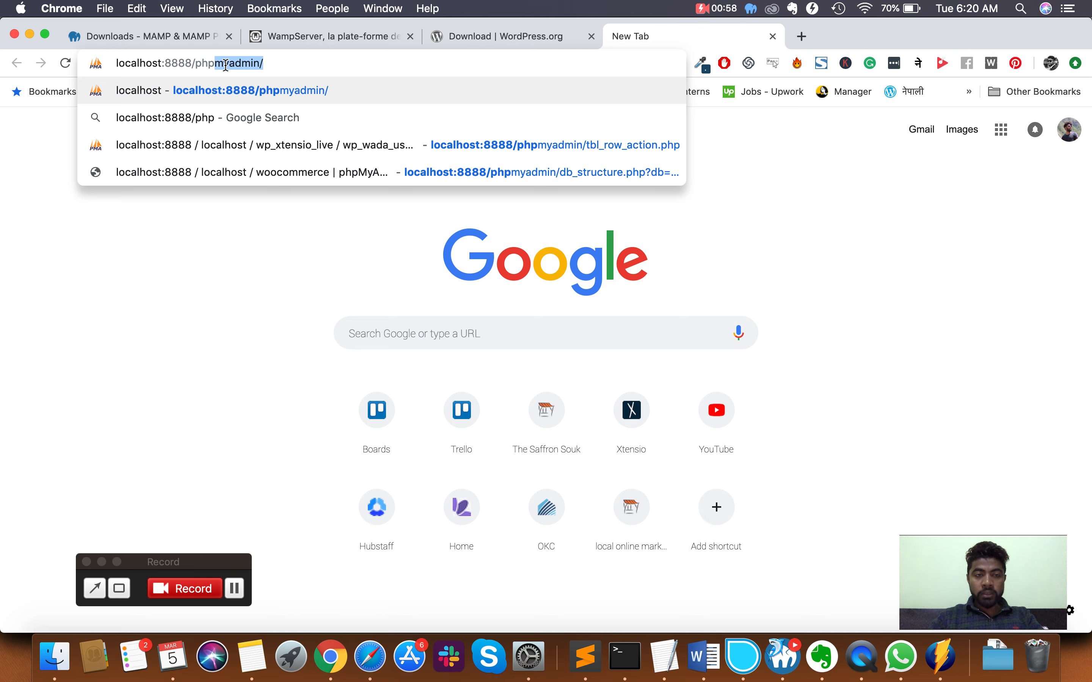
click(166, 64)
key(Return)
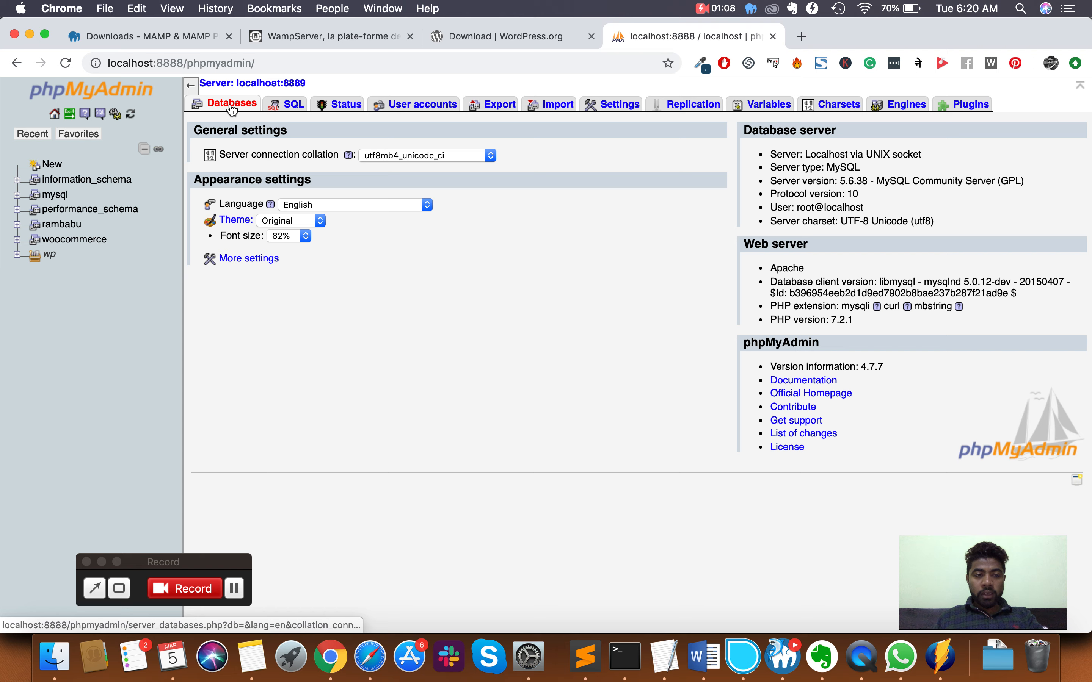
- Create an empty database named wp_wordpressfirst, then return to the WordPress.org download tab
click(231, 107)
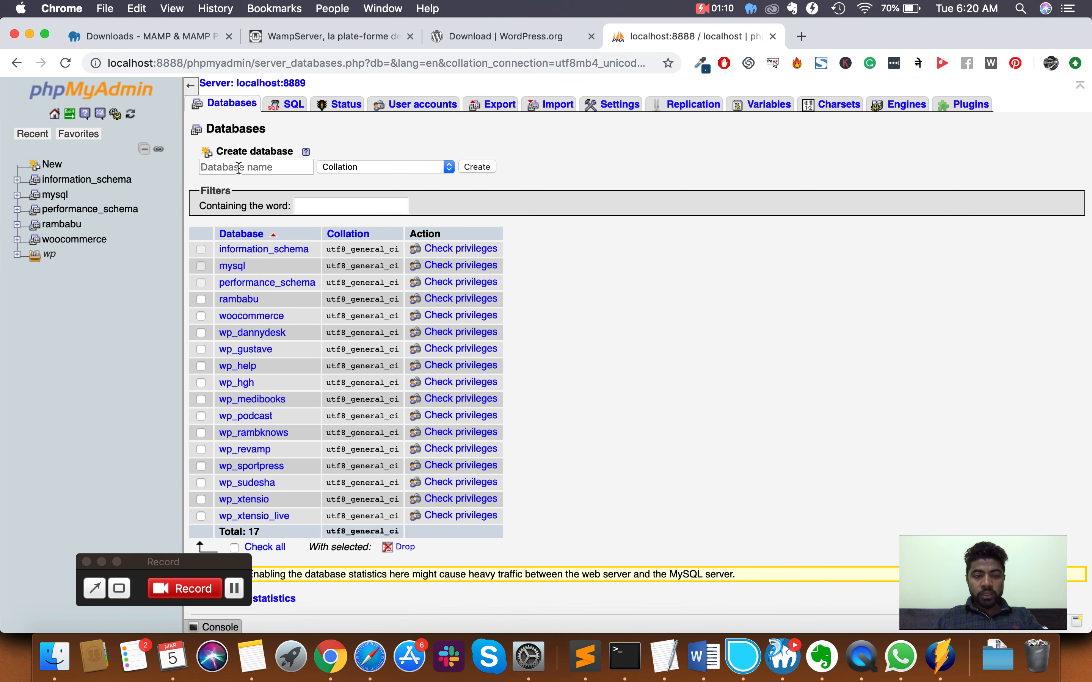
click(239, 167)
text(w)
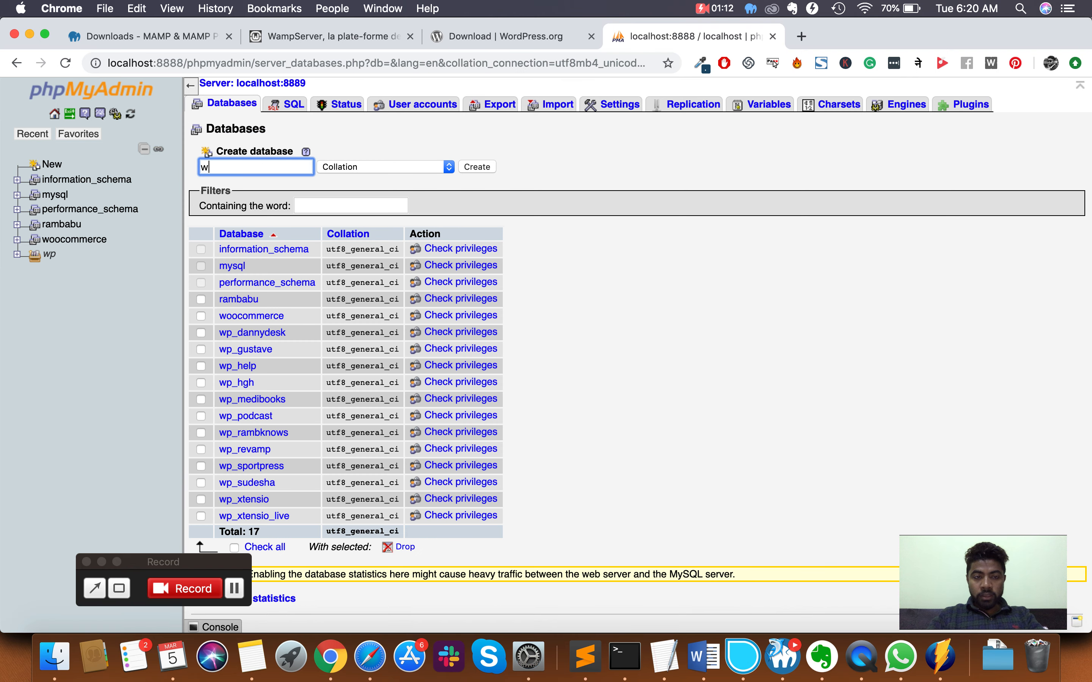
text(p_wordpressf)
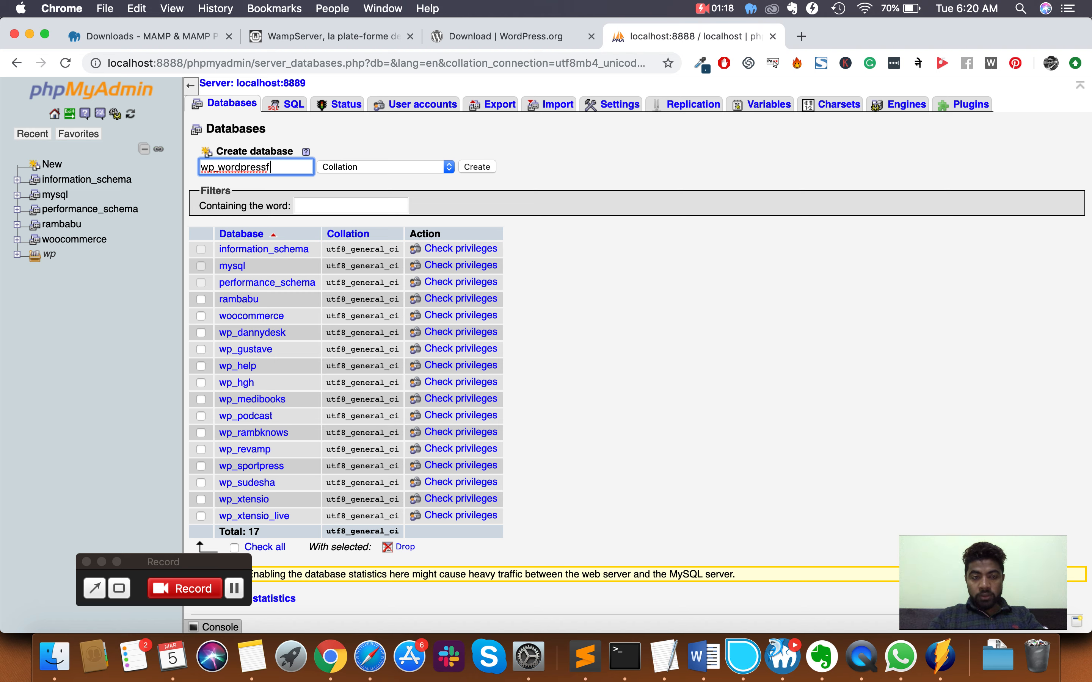
text(irst)
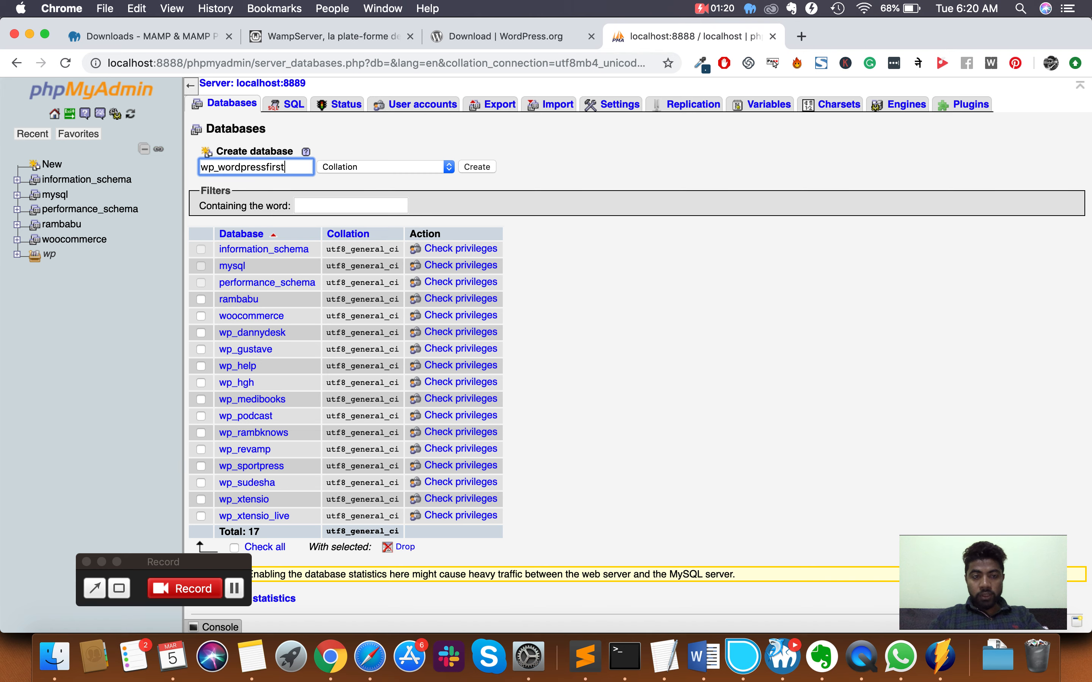
click(478, 167)
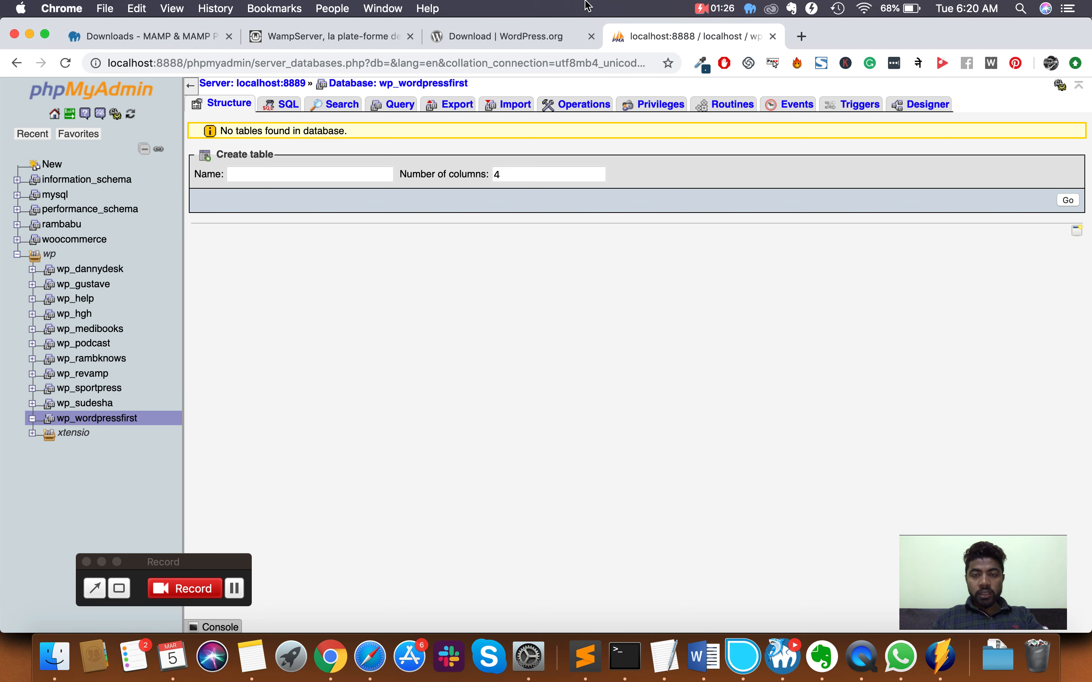
click(547, 36)
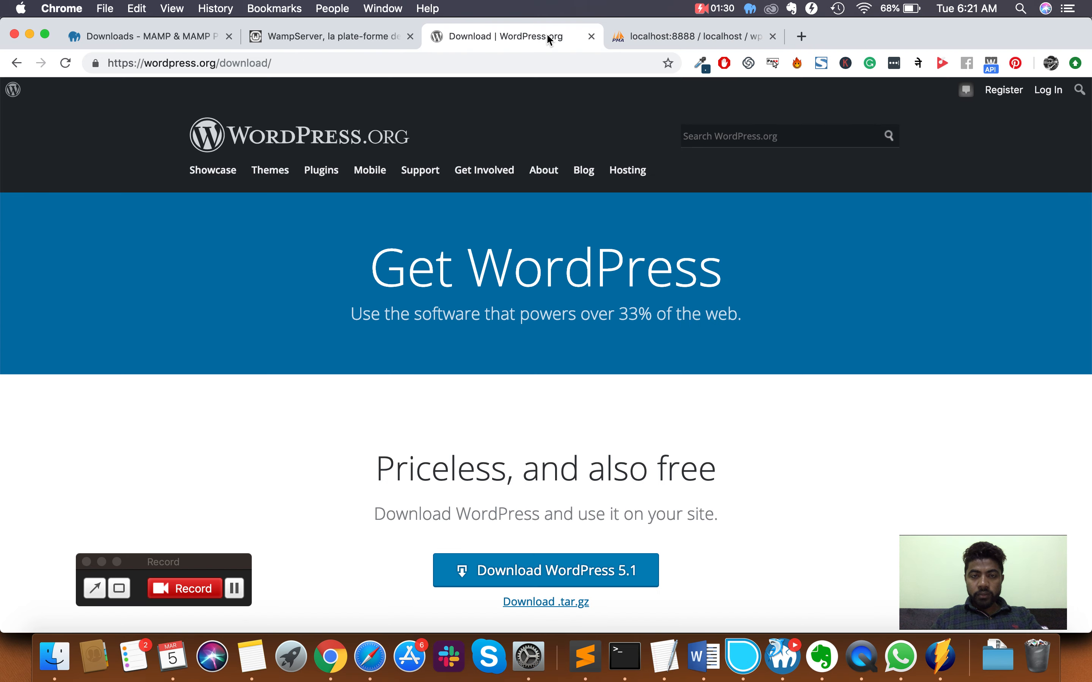
- Copy the downloaded wordpress 4 folder from Downloads and paste it into htdocs
click(52, 657)
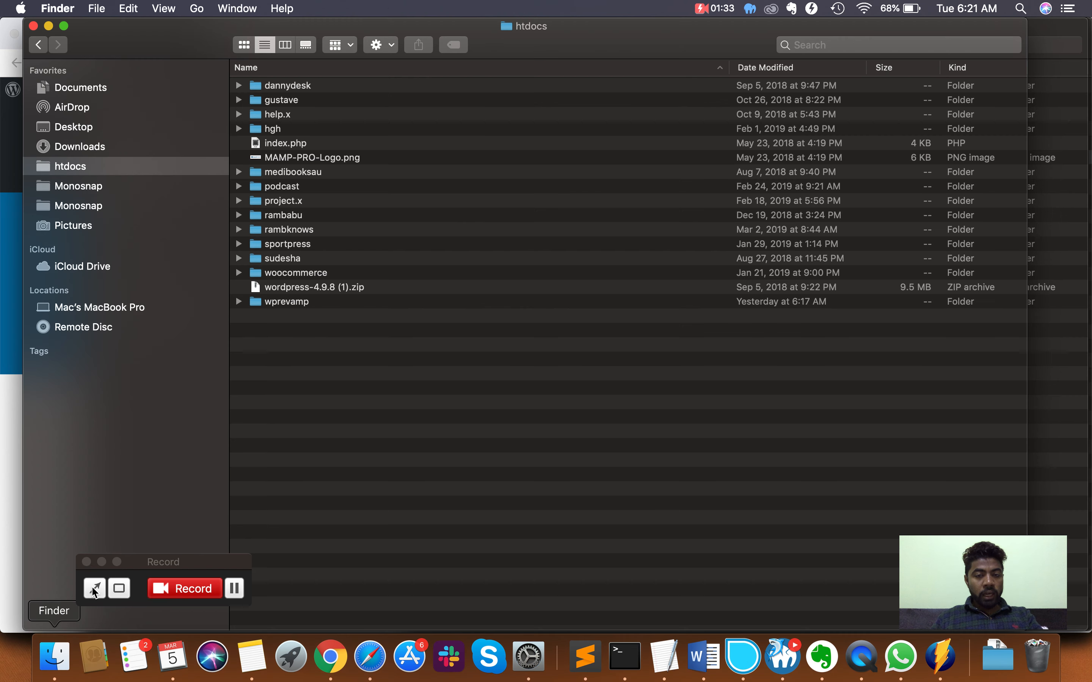
click(88, 135)
click(81, 146)
click(289, 86)
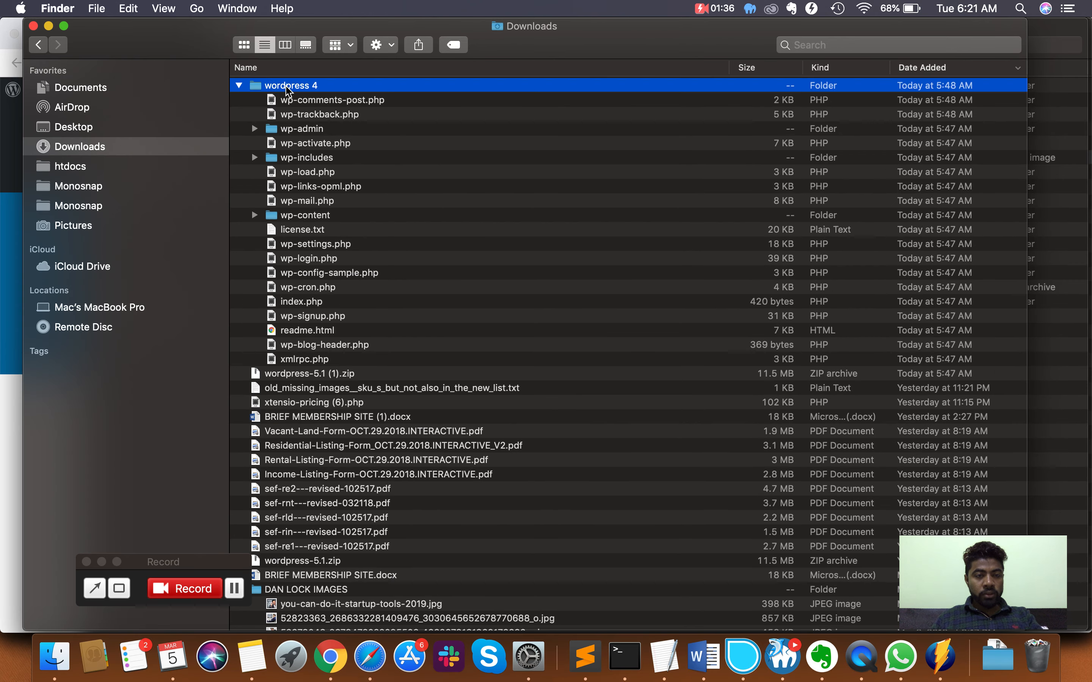
click(239, 86)
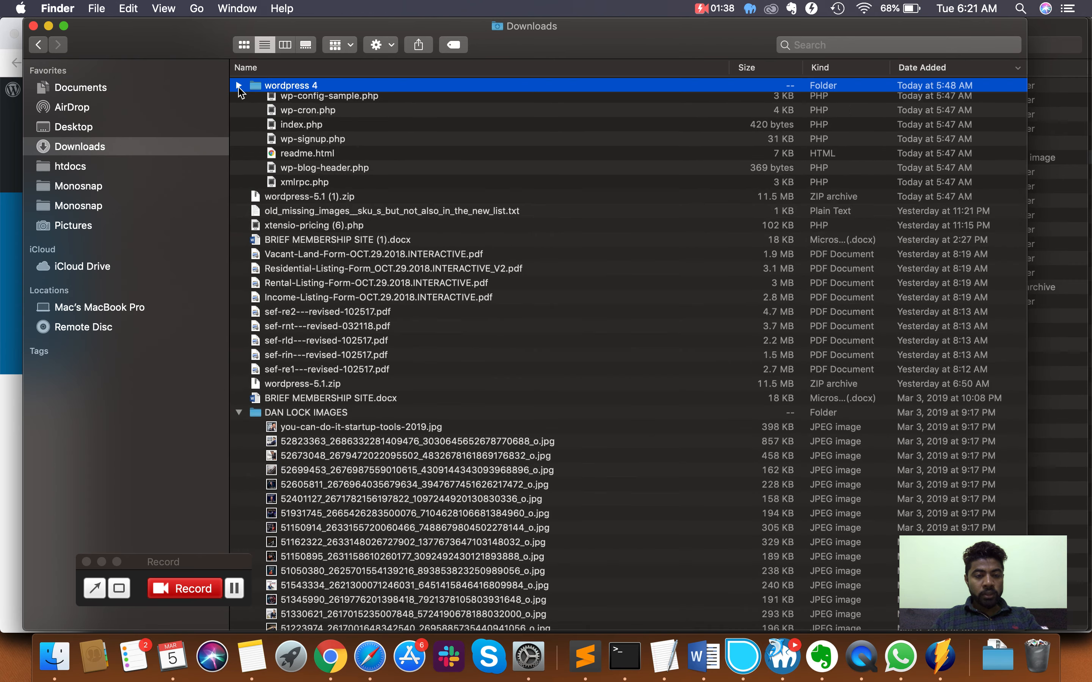
right_click(313, 84)
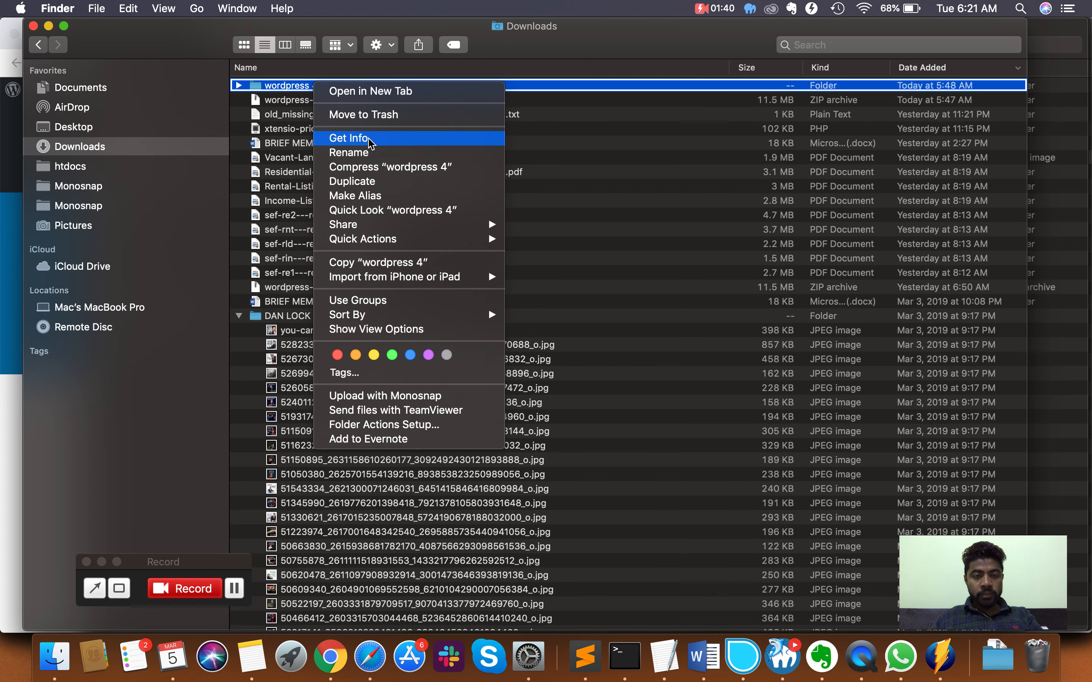
click(352, 263)
click(72, 168)
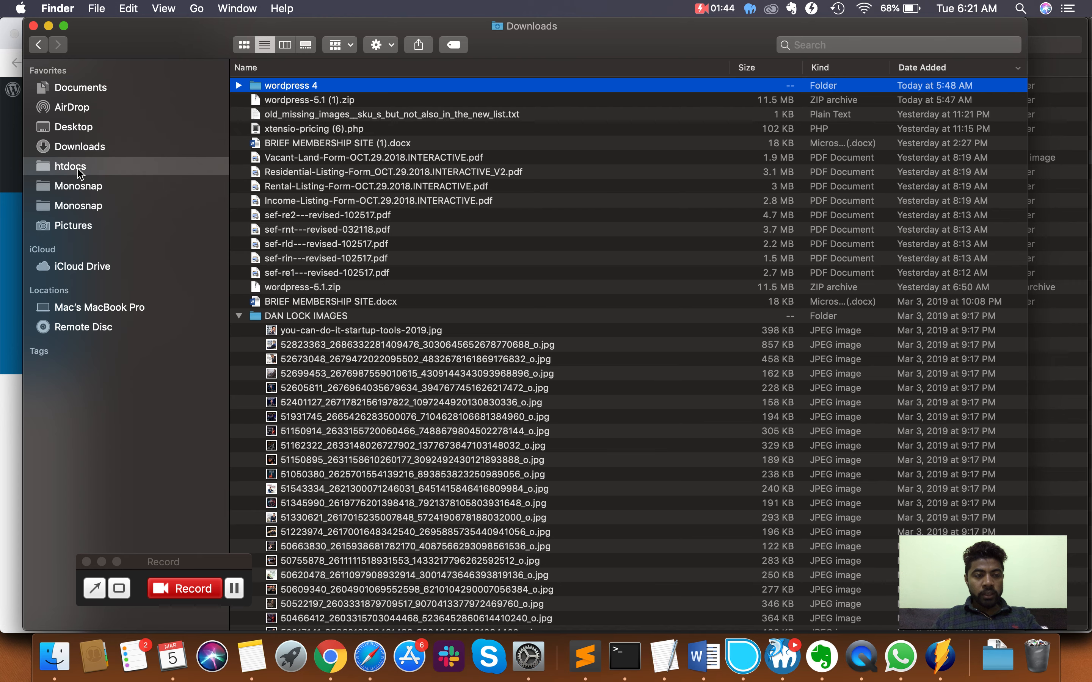
right_click(318, 422)
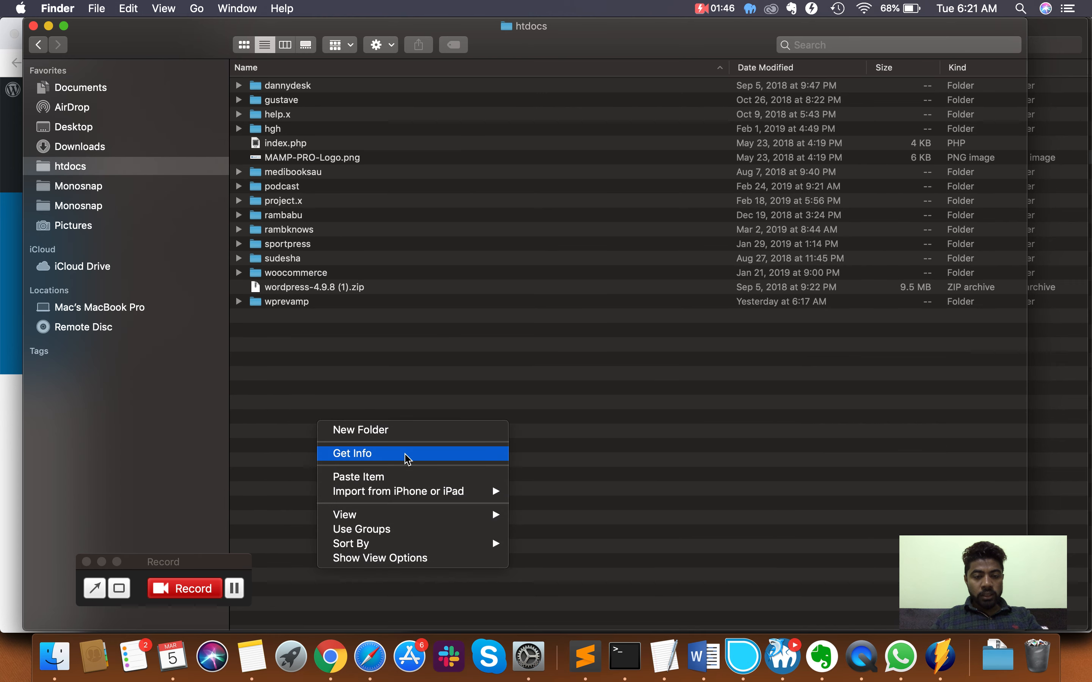
click(400, 475)
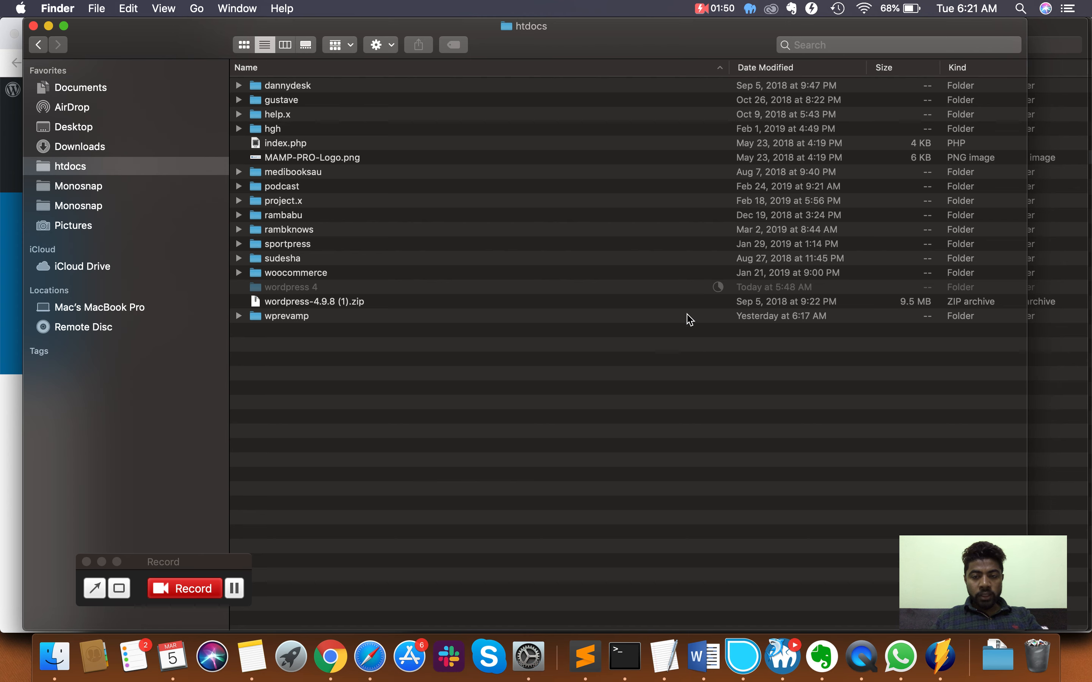
- Rename the copied folder to wprevamp1 and go back to the phpMyAdmin tab
click(306, 288)
right_click(307, 287)
click(402, 318)
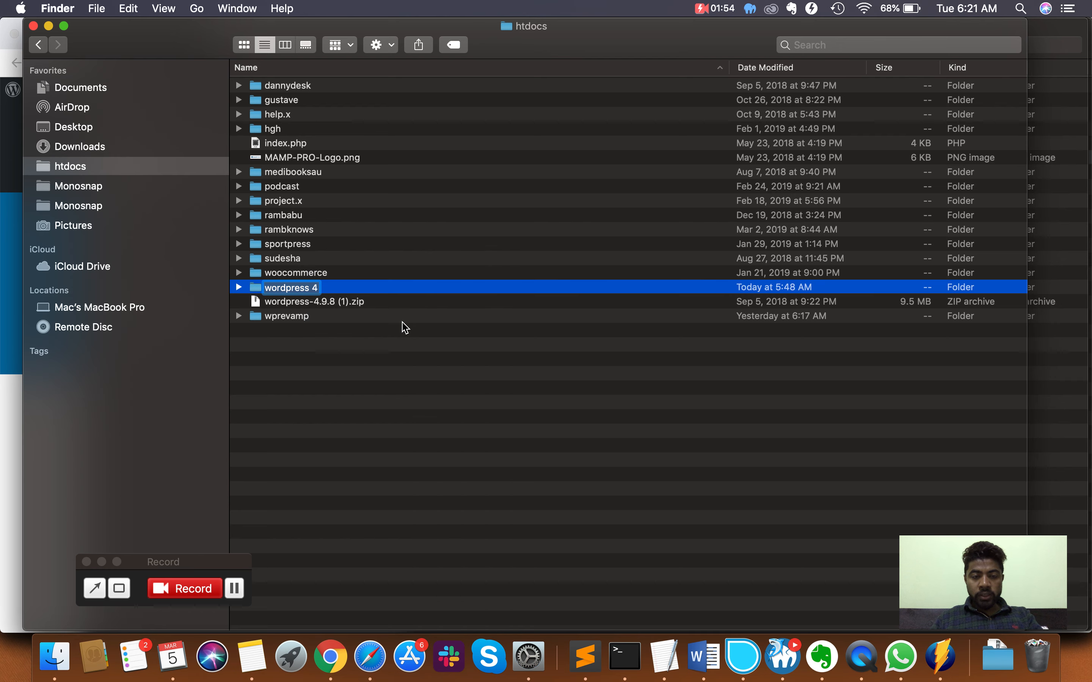
text(wprev)
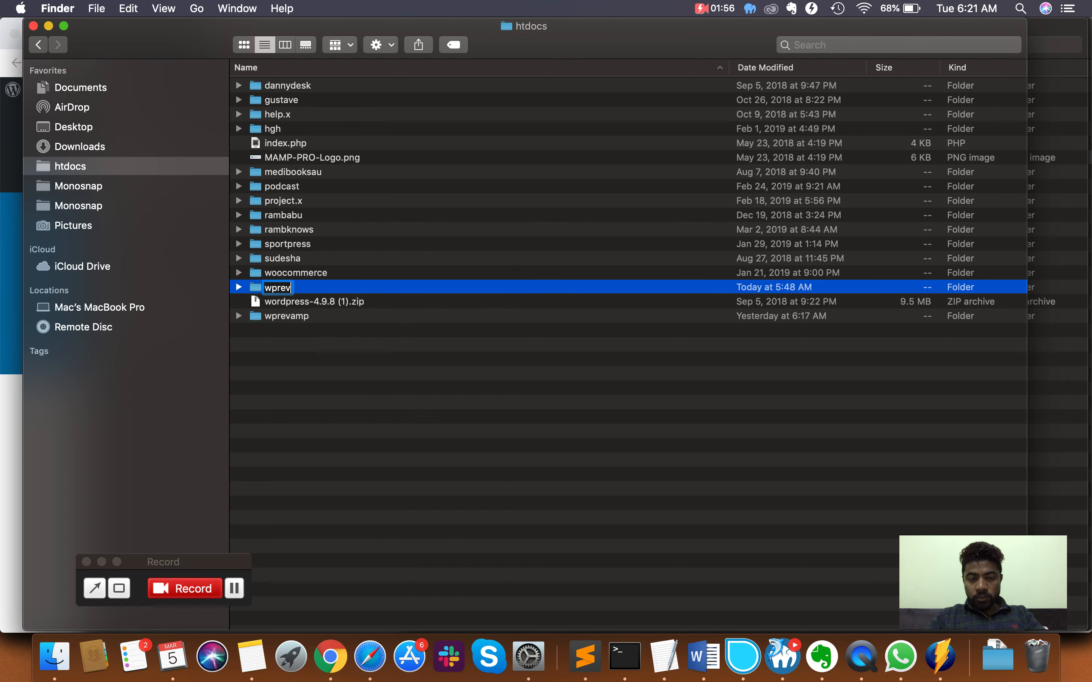
text(amp1)
key(Return)
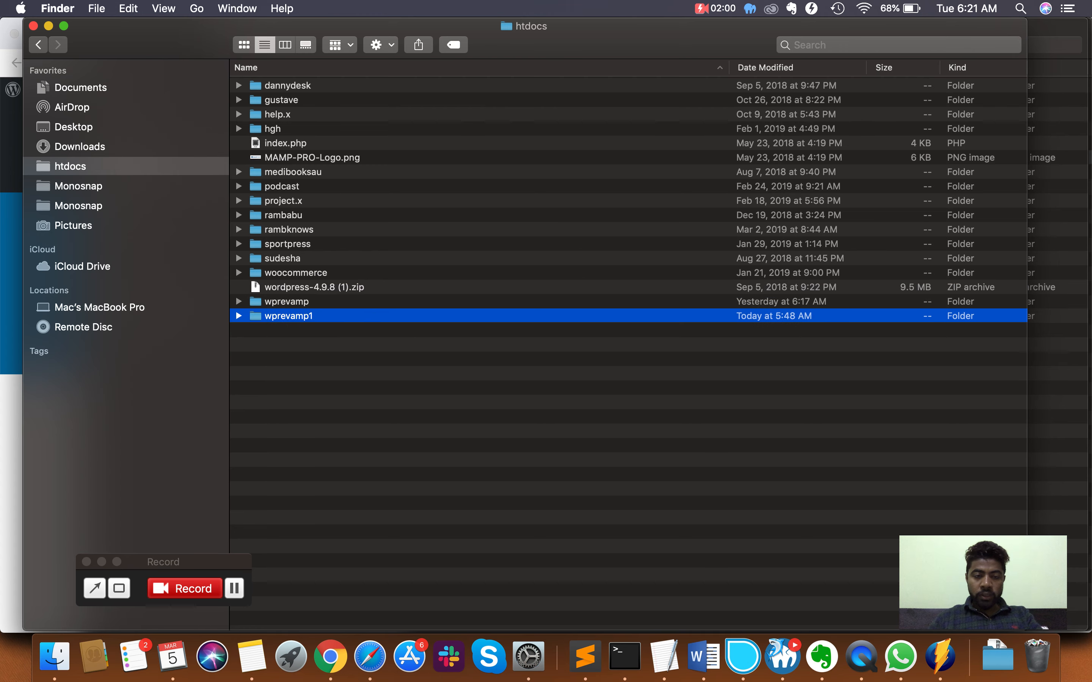
key(super+Tab)
click(648, 37)
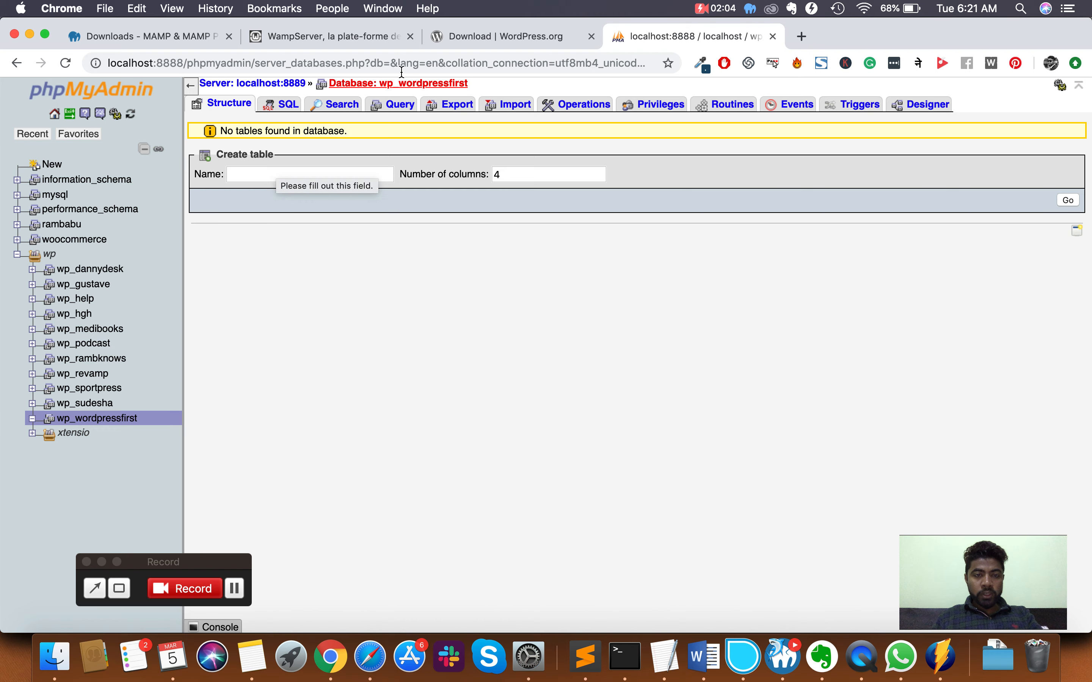
- Copy the database name wp_wordpressfirst and open a new browser tab
drag(485, 84, 384, 84)
key(super+c)
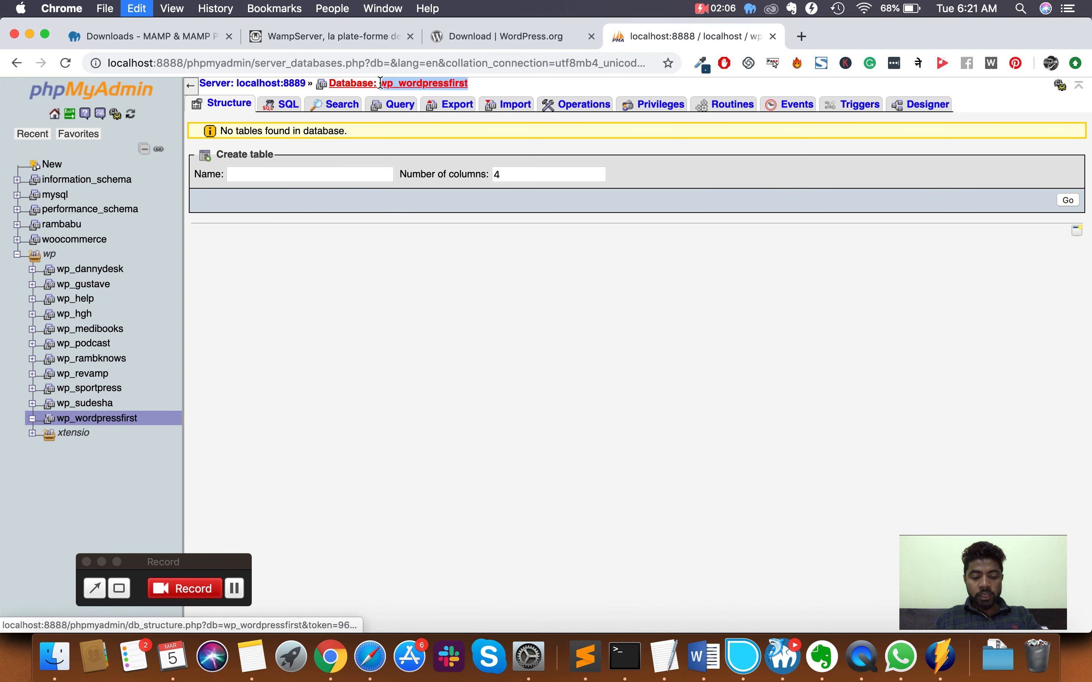
key(super+Tab)
key(super+Tab)
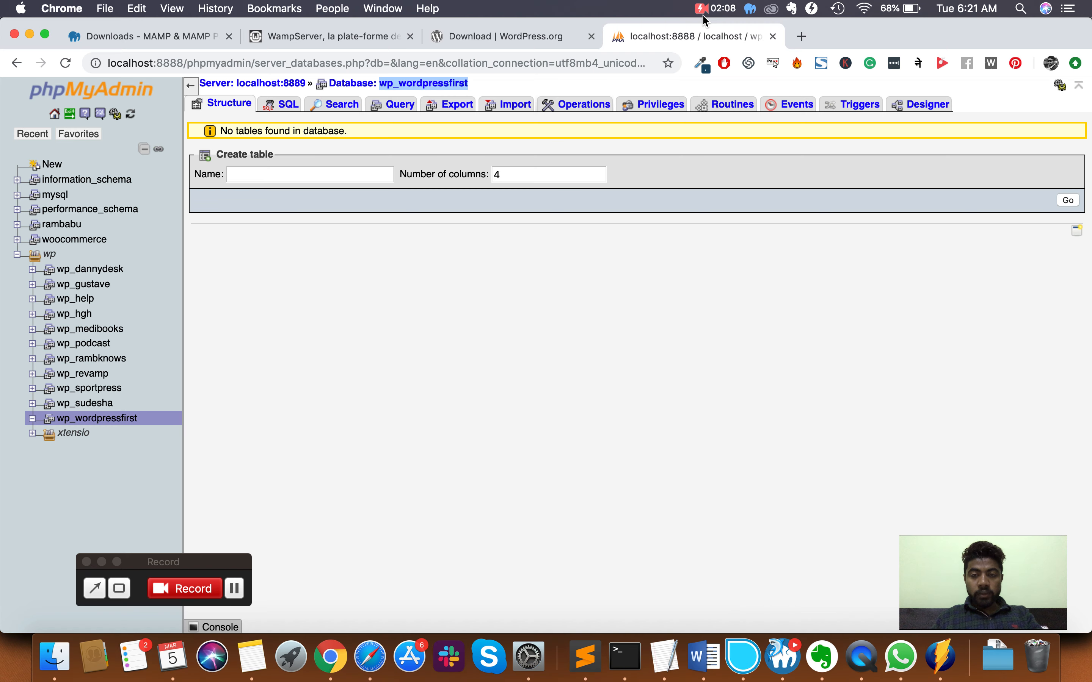
click(797, 37)
key(super+Tab)
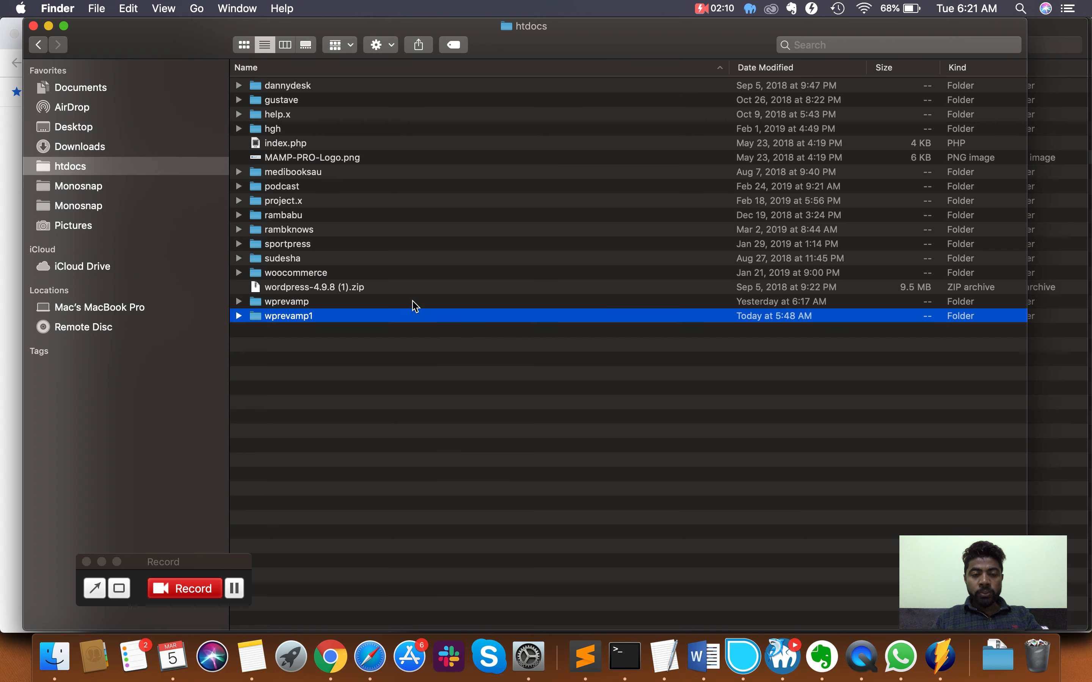
key(Tab)
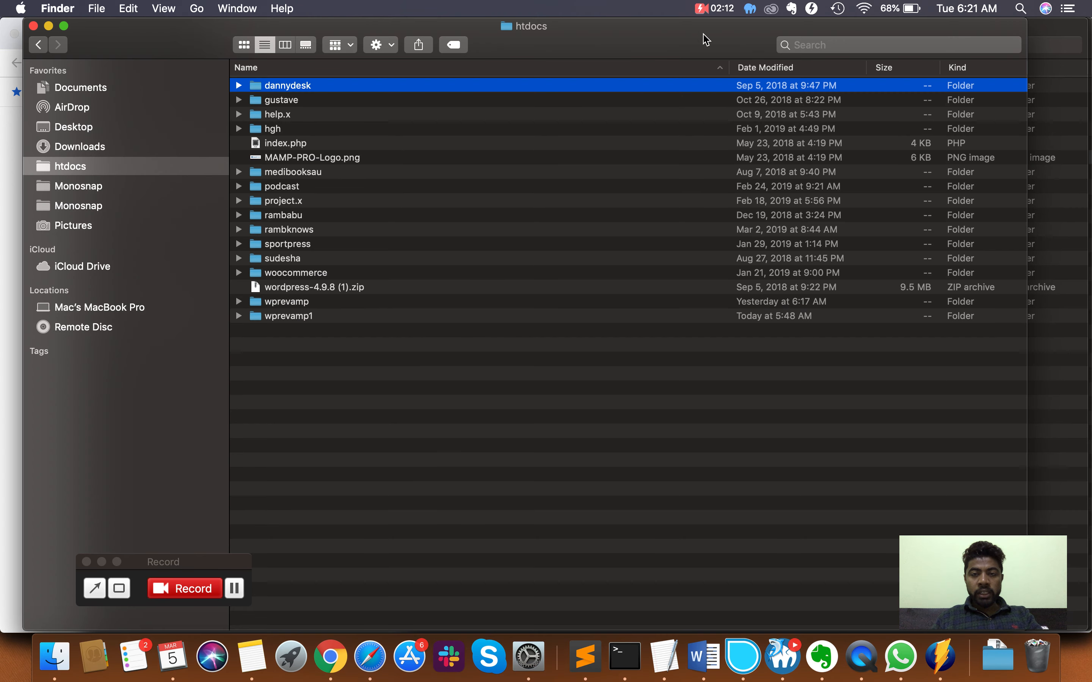
key(super+Tab)
- Load localhost:8888/wprevamp1 to reach the WordPress language selection page
text(localhost:8888/phpmyad)
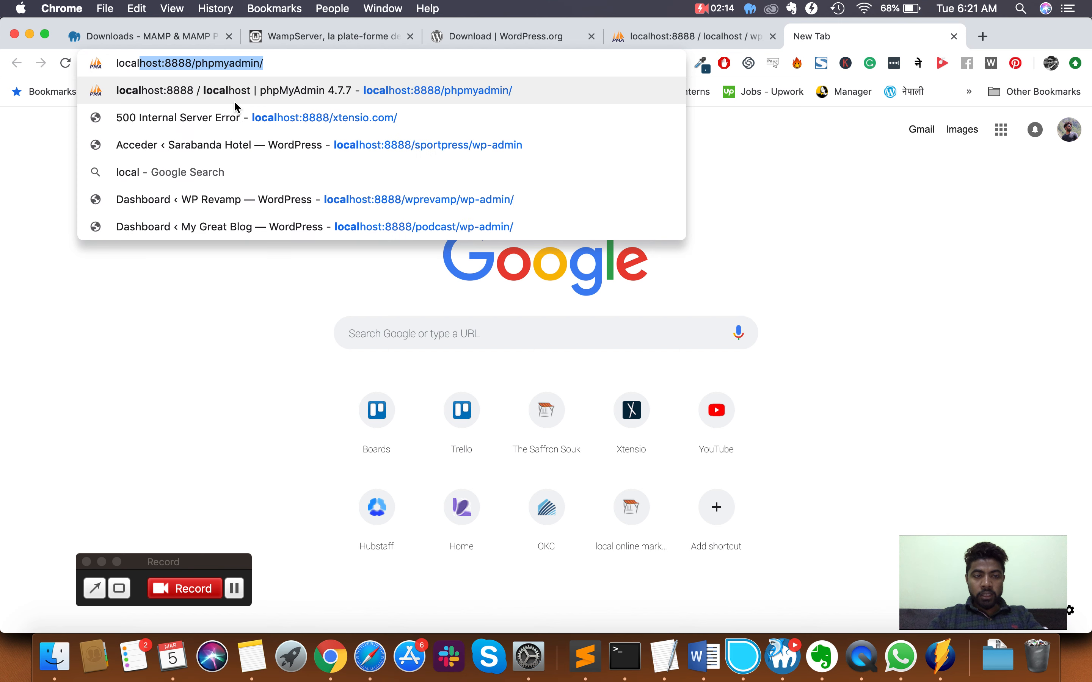
key(BackSpace)
key(BackSpace)
key(BackSpace)
key(BackSpace)
key(BackSpace)
key(BackSpace)
key(BackSpace)
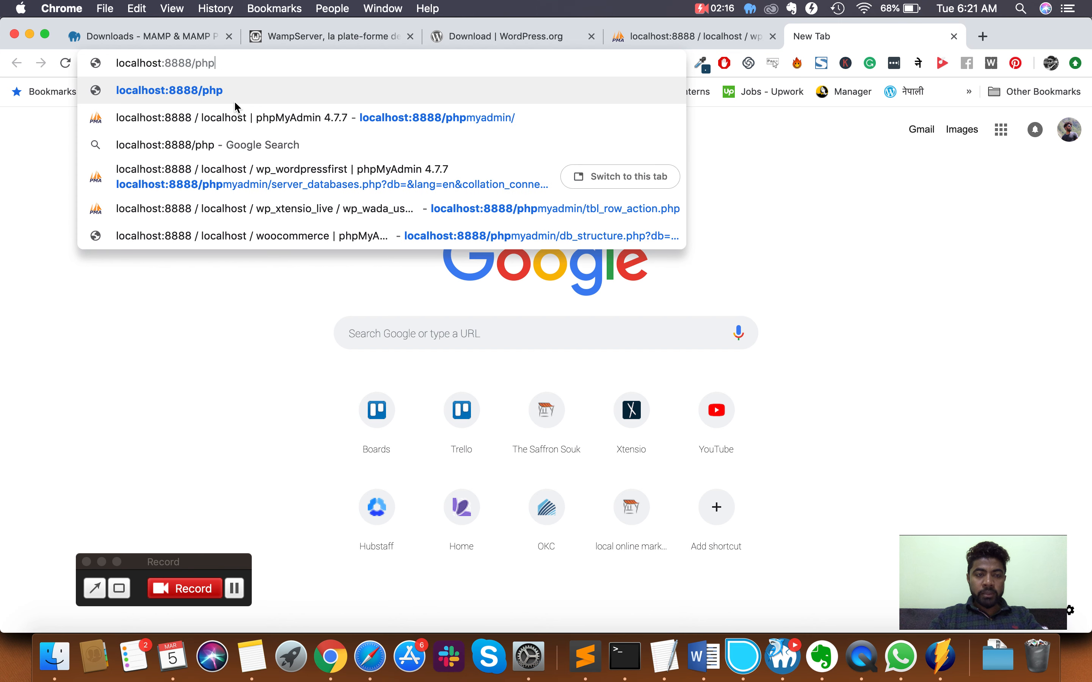
text(wprevamp)
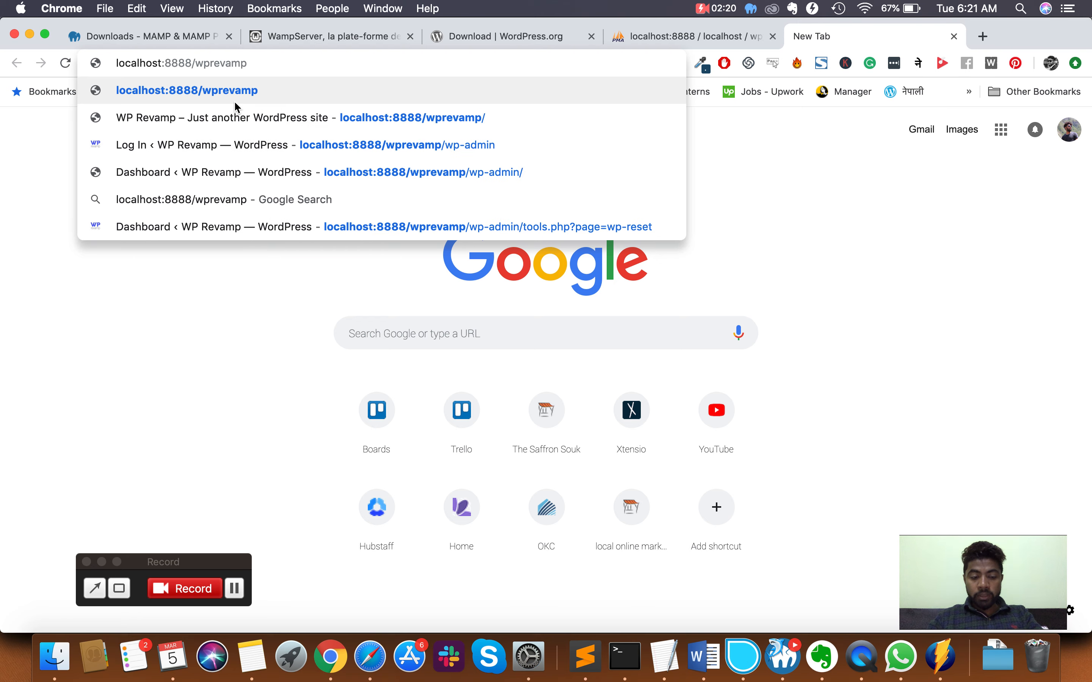
text(1)
key(super+Tab)
key(super+Tab)
key(Return)
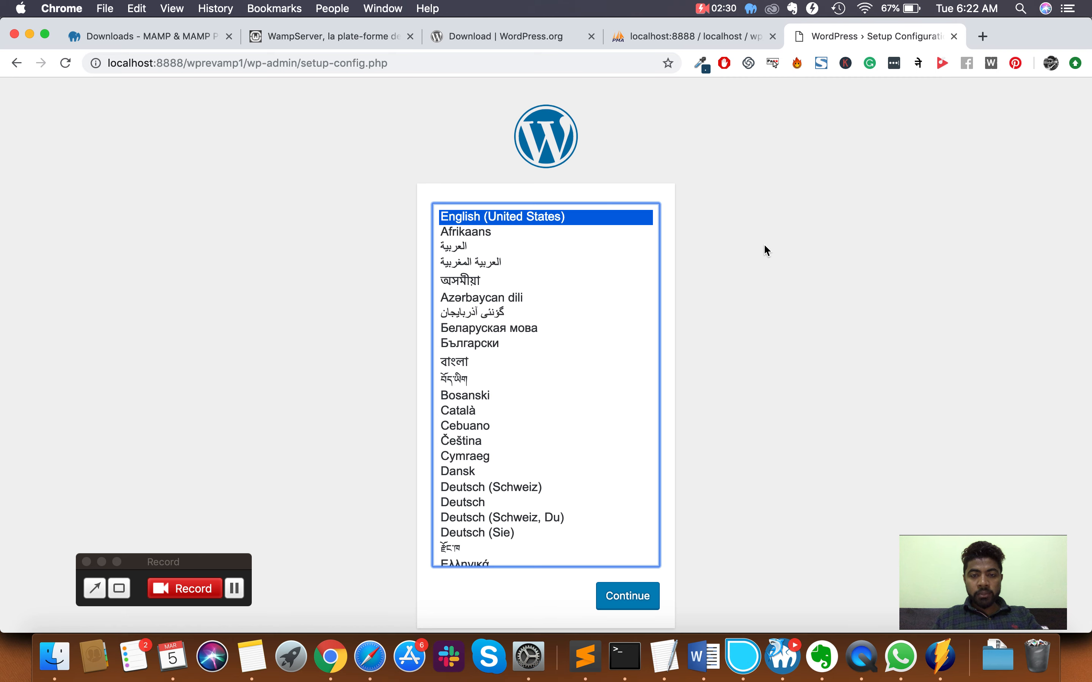
- Continue with English (United States), review the required database details, and proceed with Let's go!
click(638, 602)
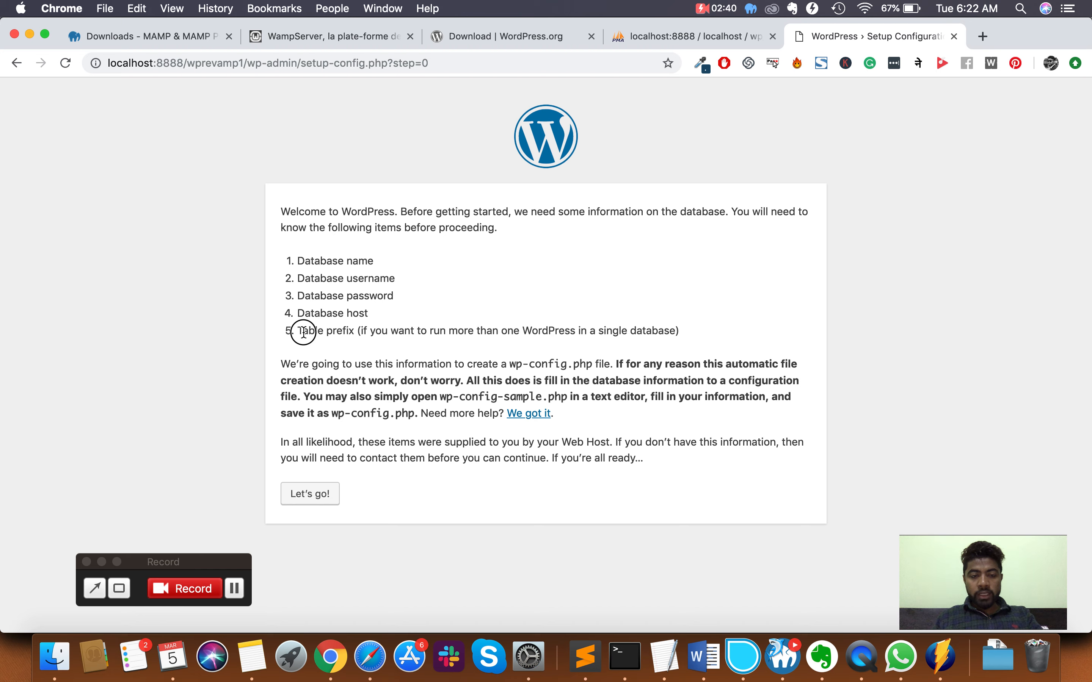
triple_click(300, 332)
click(523, 334)
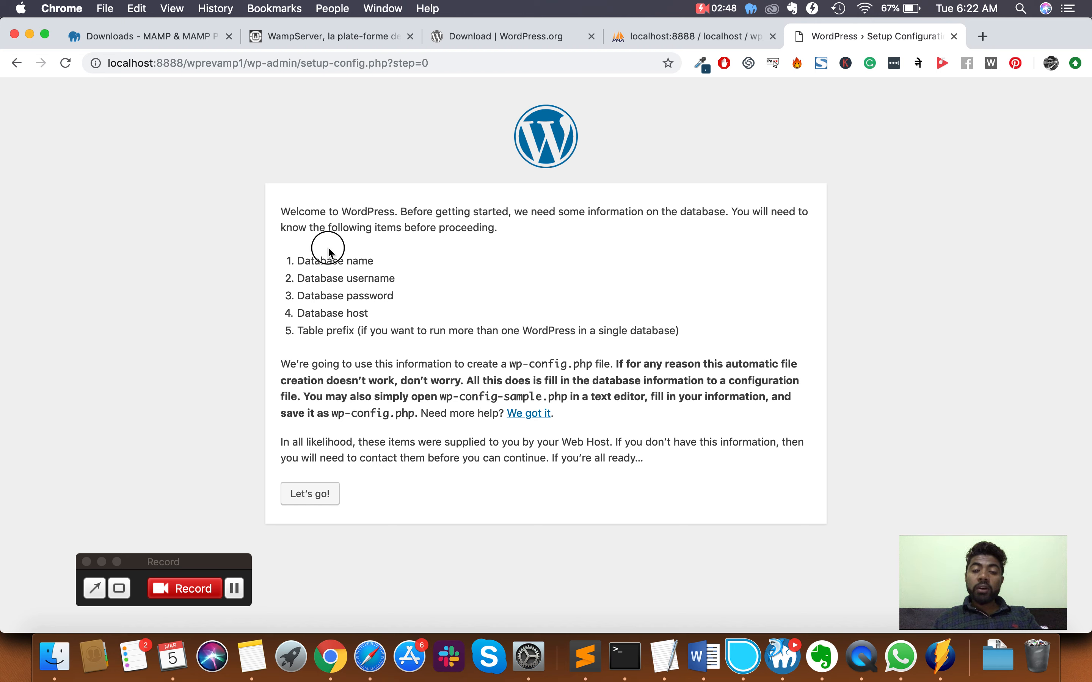
drag(323, 246, 323, 315)
click(328, 317)
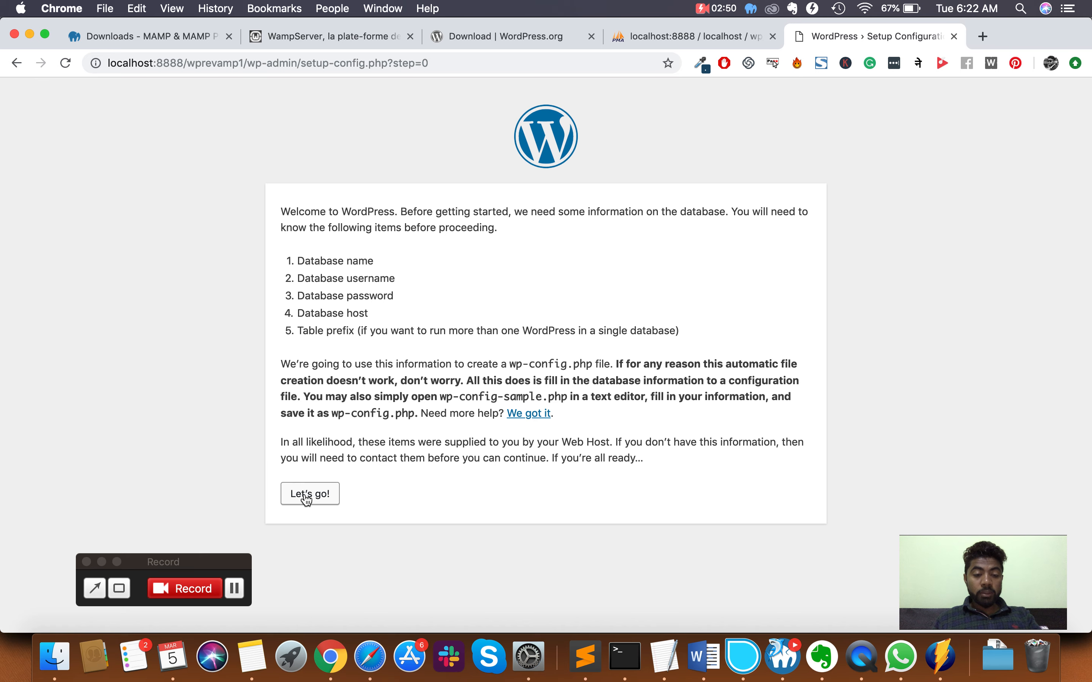
click(309, 495)
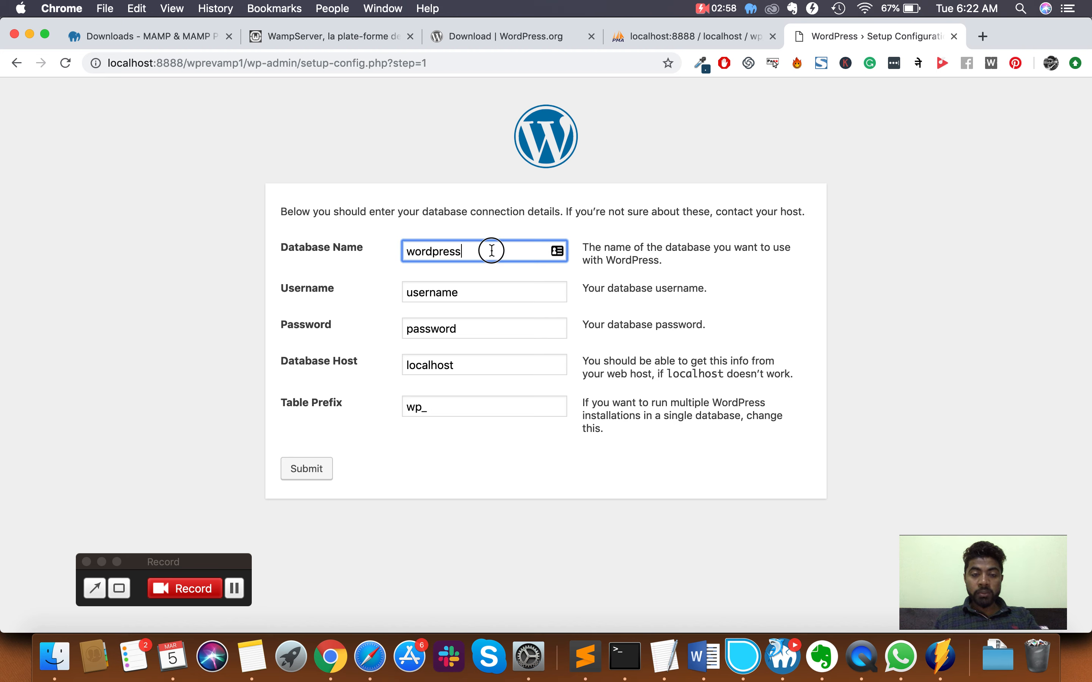
- Enter database name wp_wordpressfirst, username root, and the local database password
double_click(491, 251)
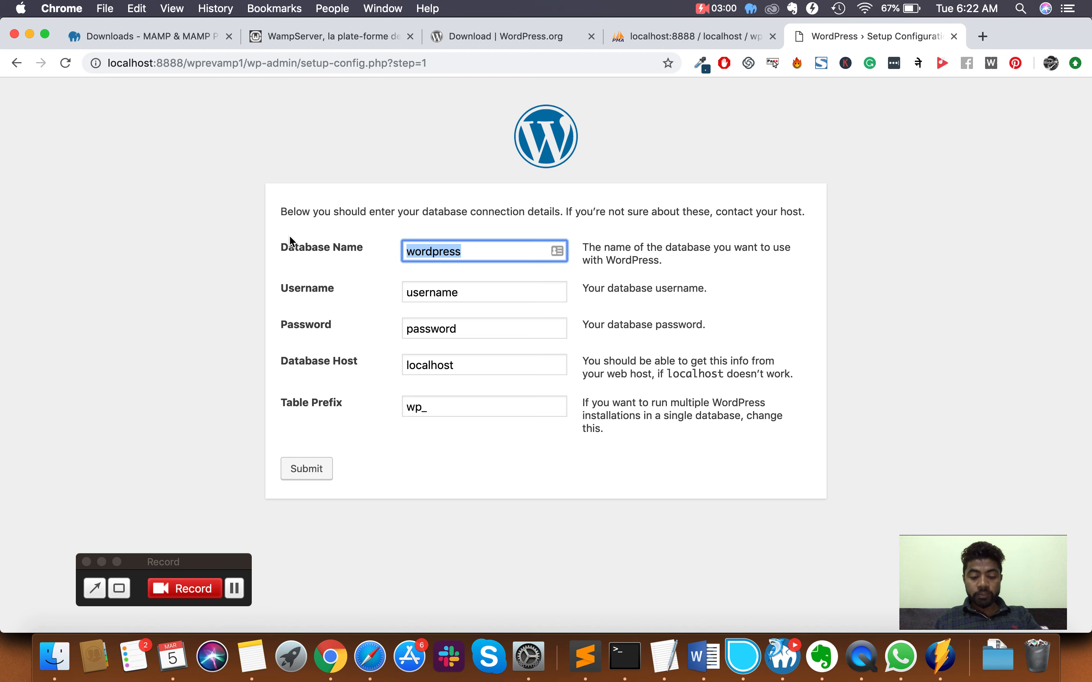
key(super+v)
click(466, 291)
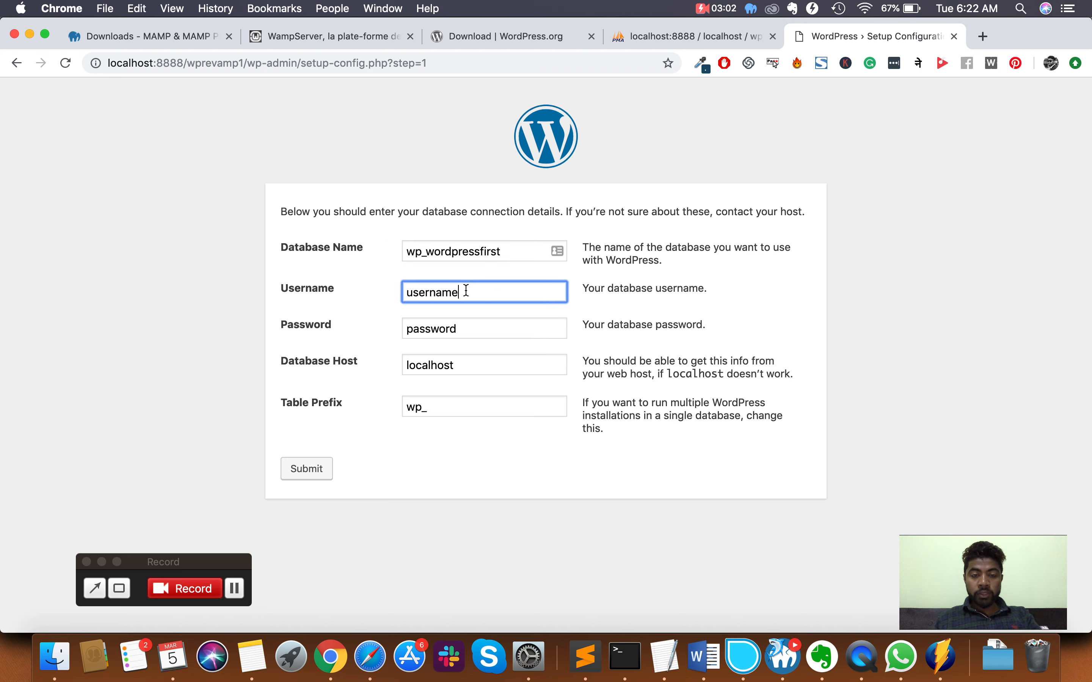
double_click(466, 292)
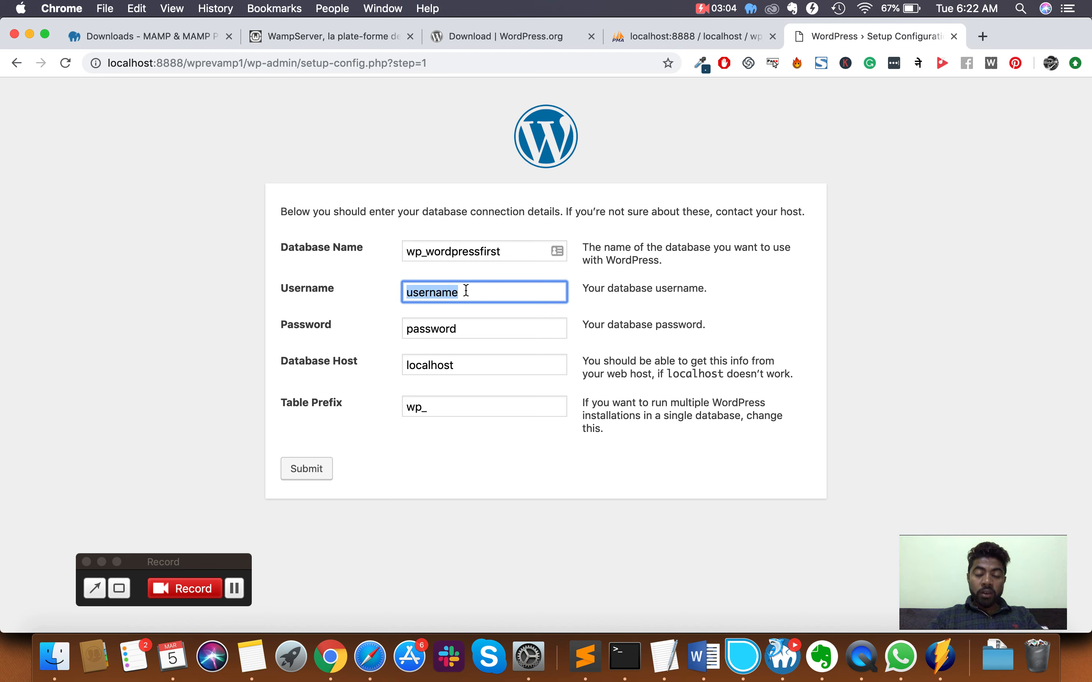
text(roo)
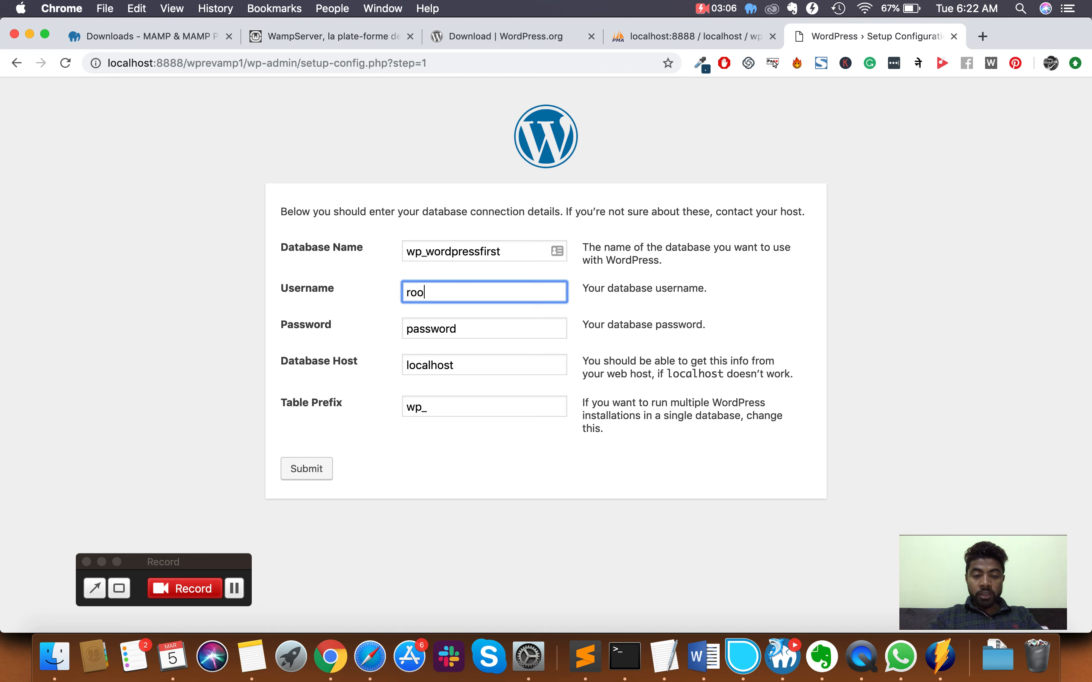
text(t)
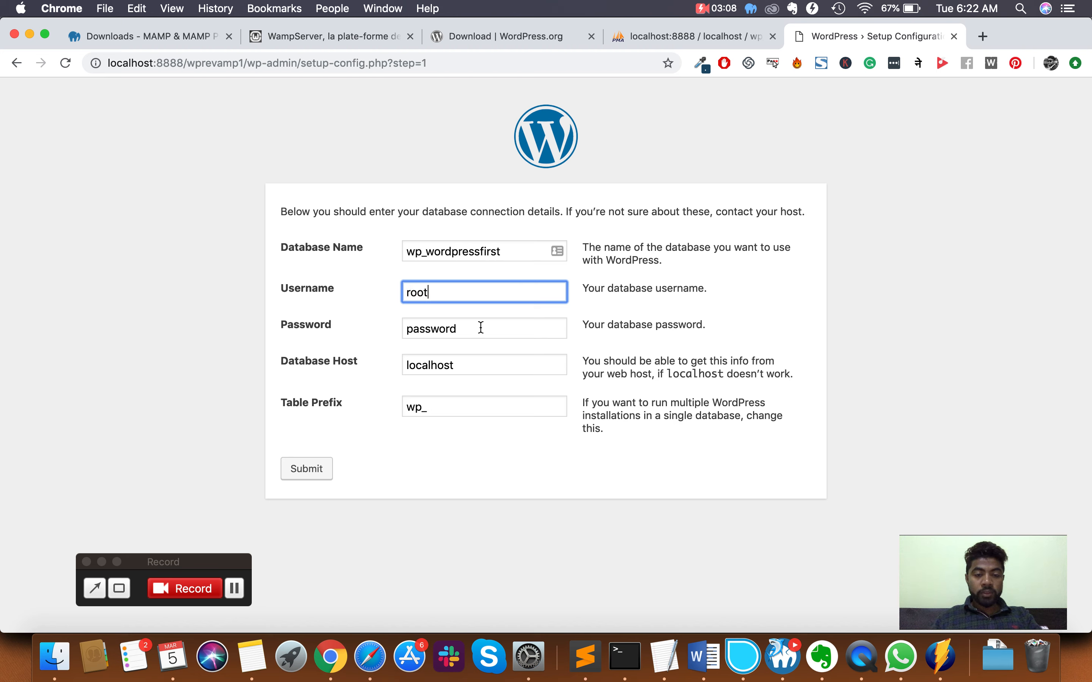
key(Tab)
key(BackSpace)
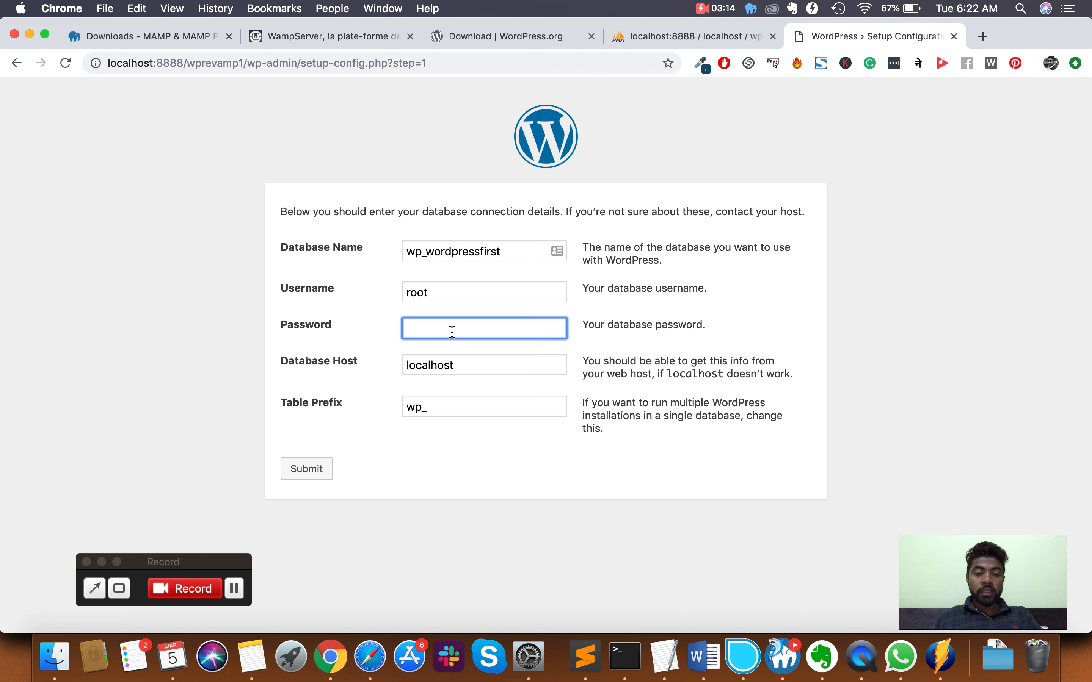
text(root)
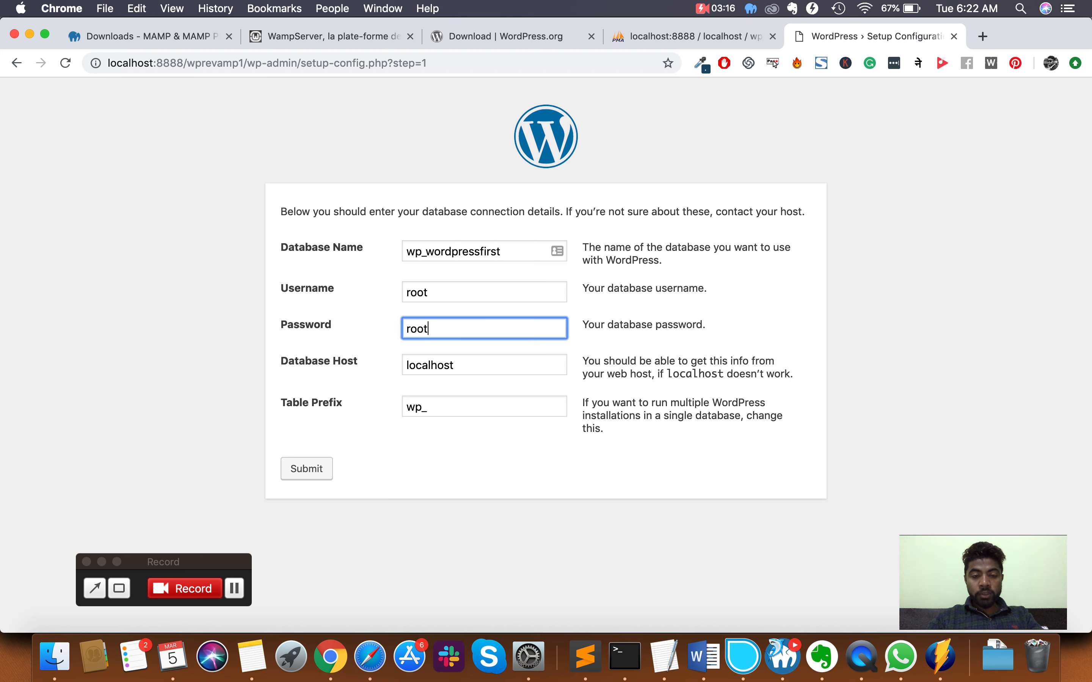
- Keep host localhost and table prefix wp_, submit, and run the installation
click(465, 365)
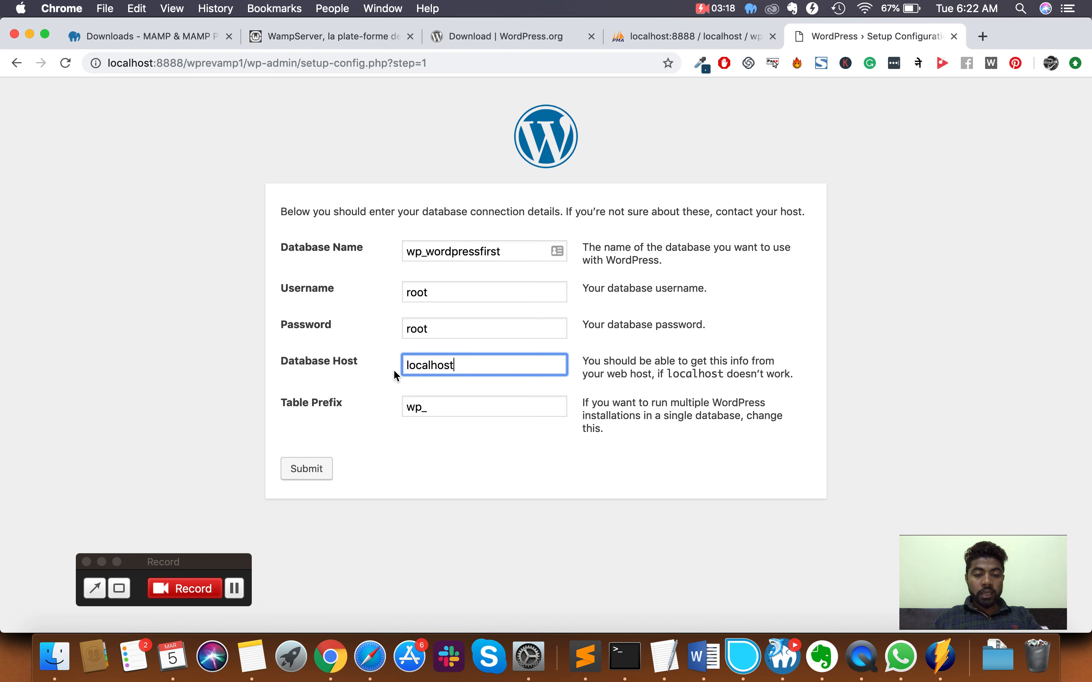
click(420, 406)
double_click(403, 407)
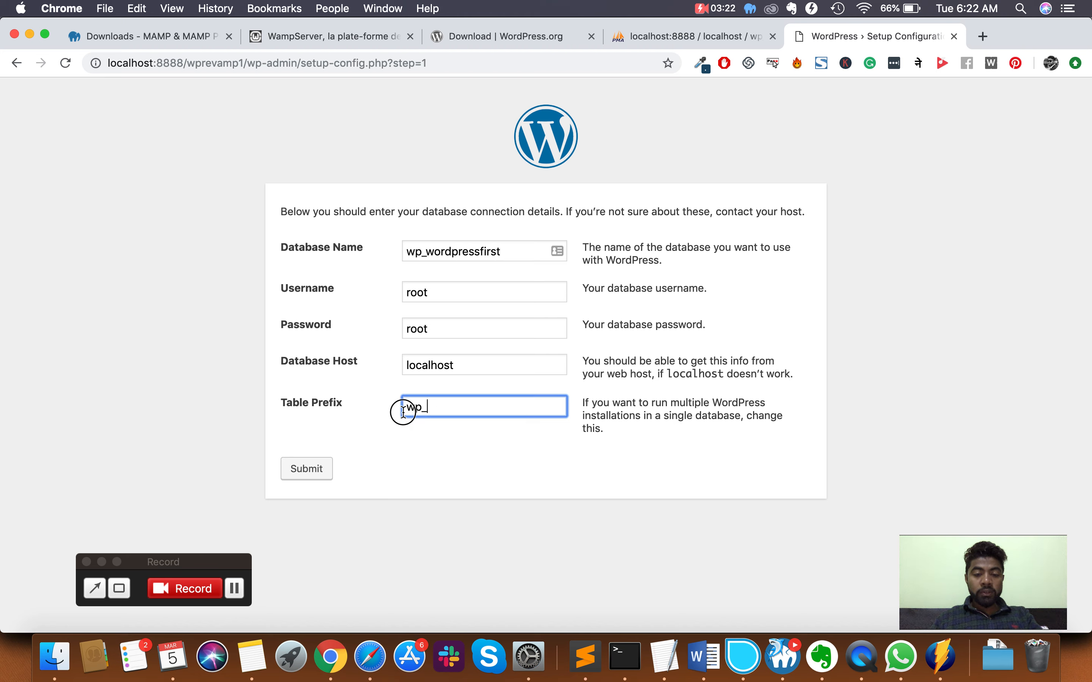
click(444, 409)
click(312, 471)
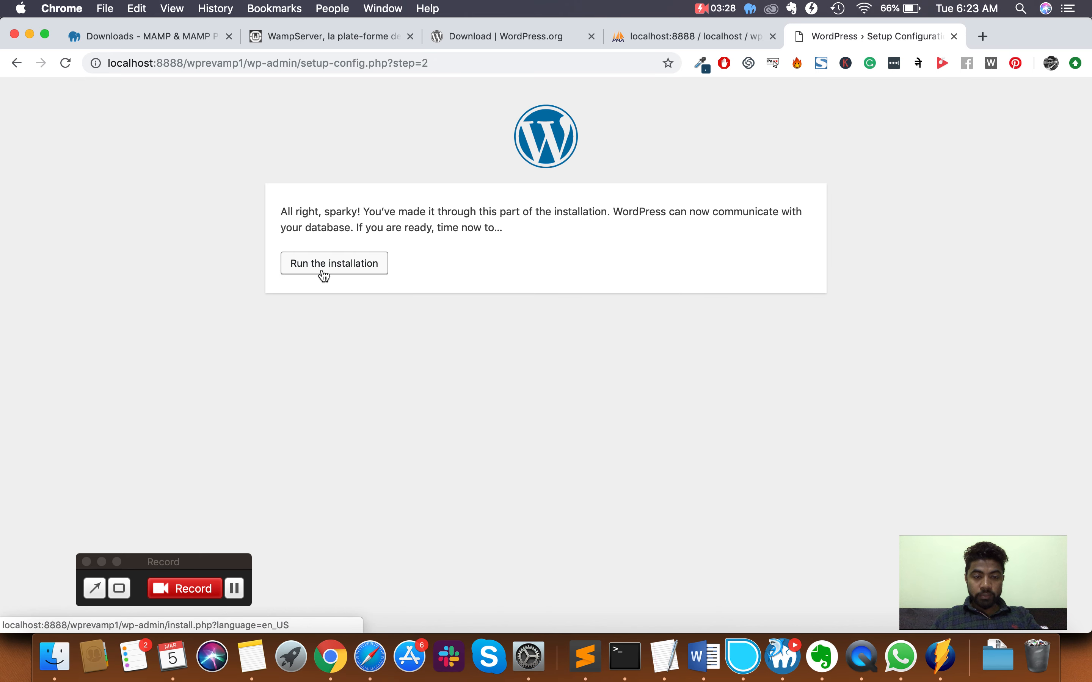
click(322, 270)
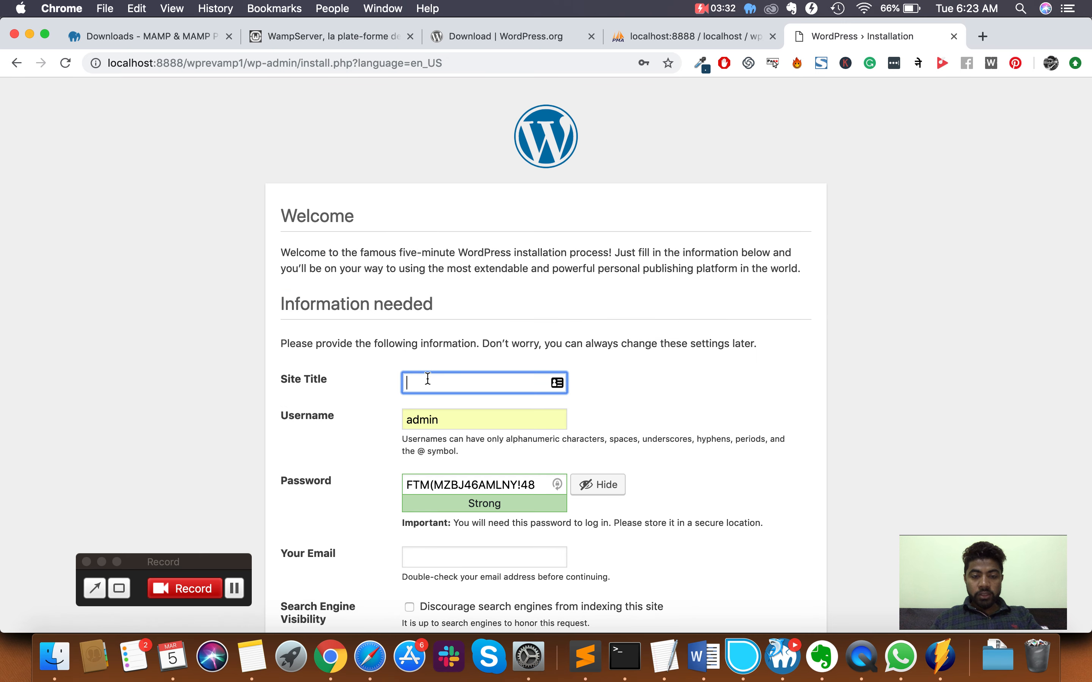
- Set the site title to 'Learning WordPress 2019' and replace the default admin username
text(Learn)
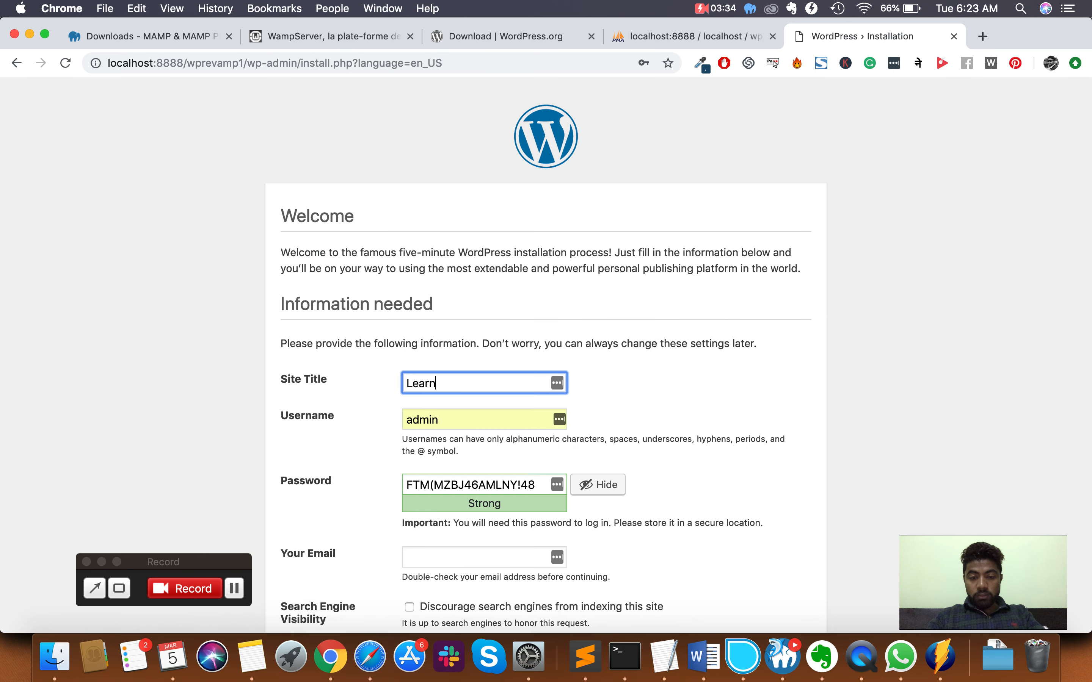
text(ing WordPress 2019)
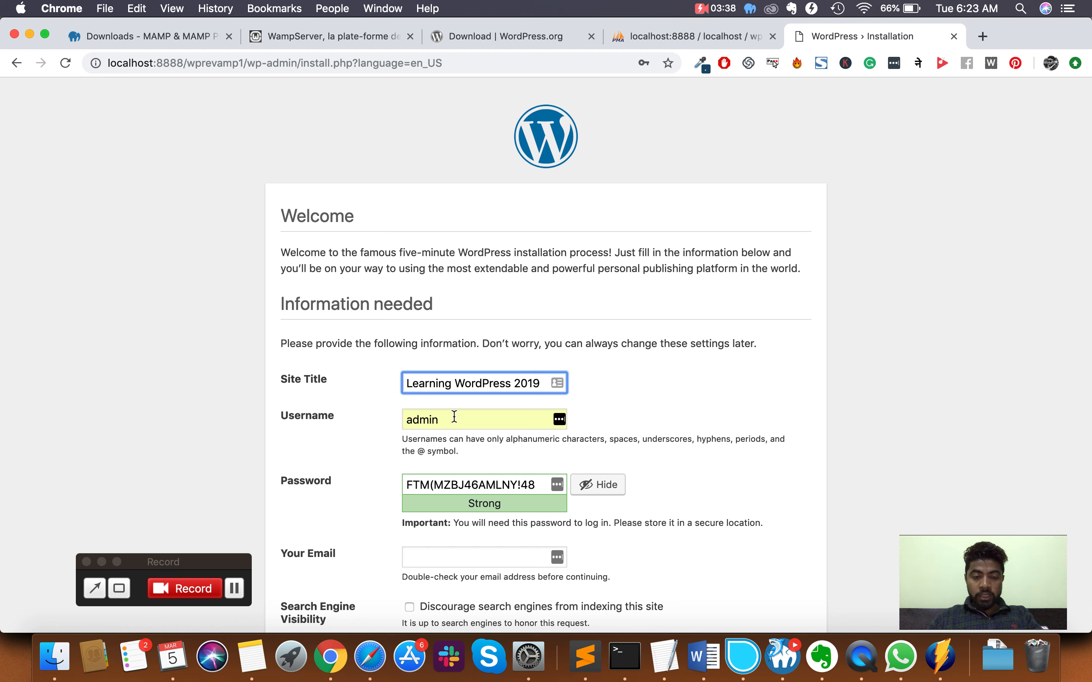
click(450, 417)
key(super+a)
key(BackSpace)
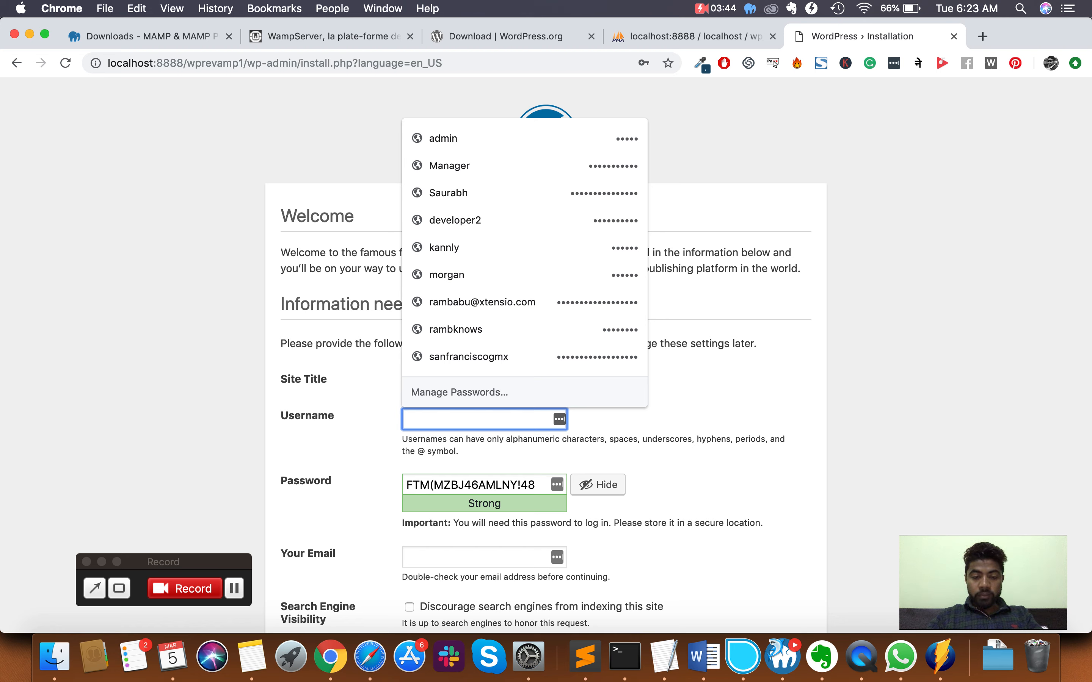
text(myuse)
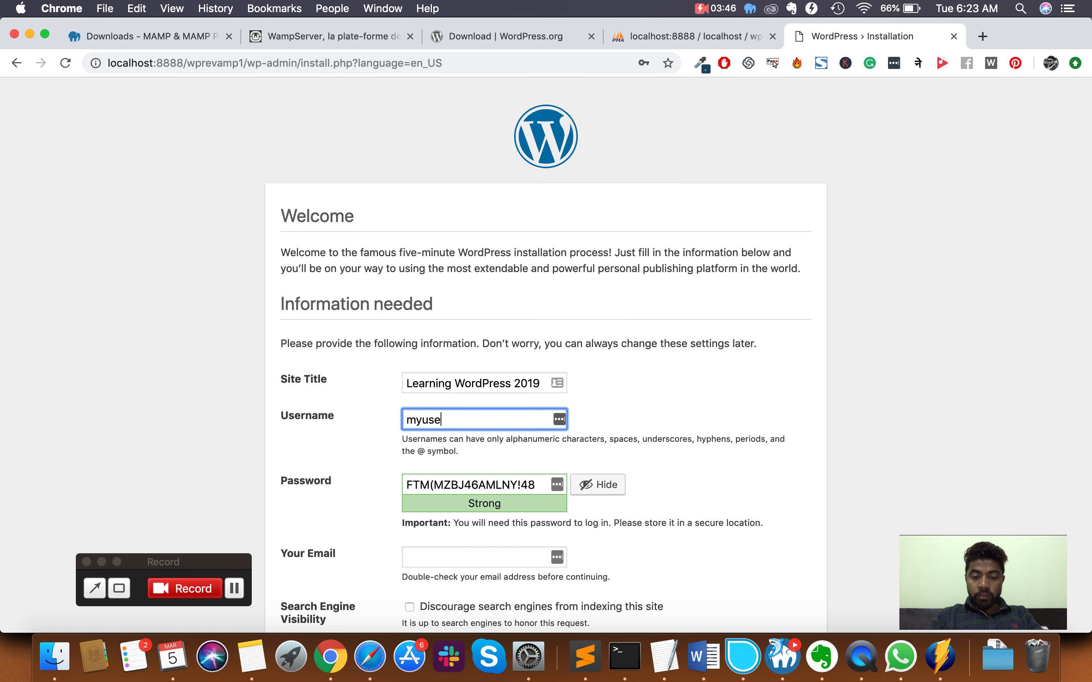
text(r)
key(BackSpace)
key(BackSpace)
key(BackSpace)
key(BackSpace)
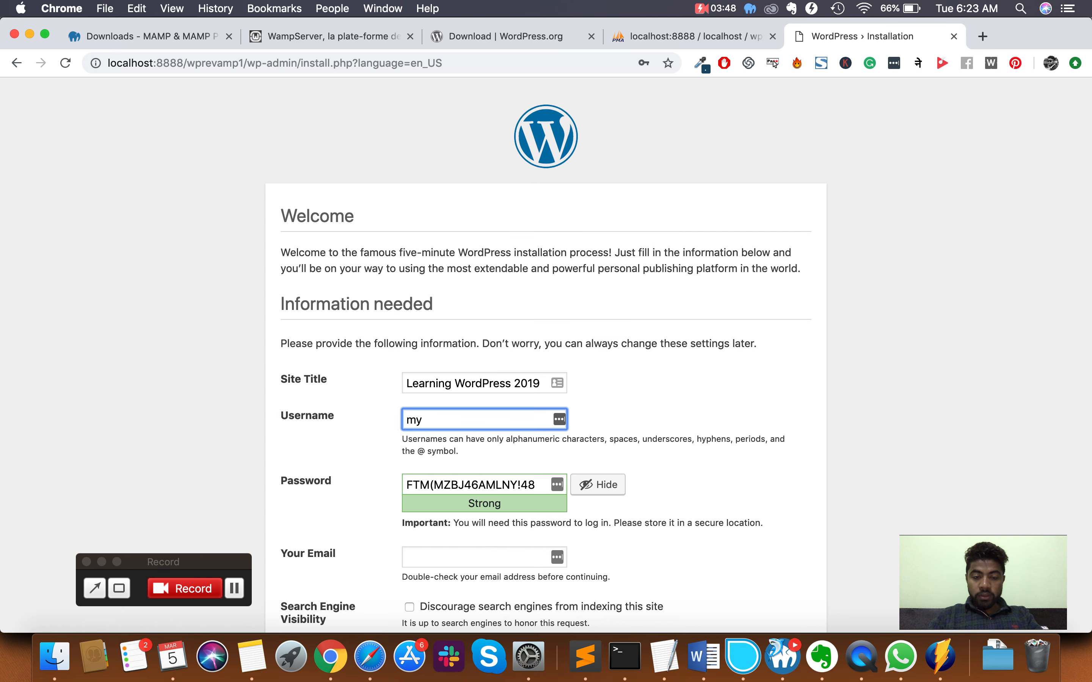
text(adminuser)
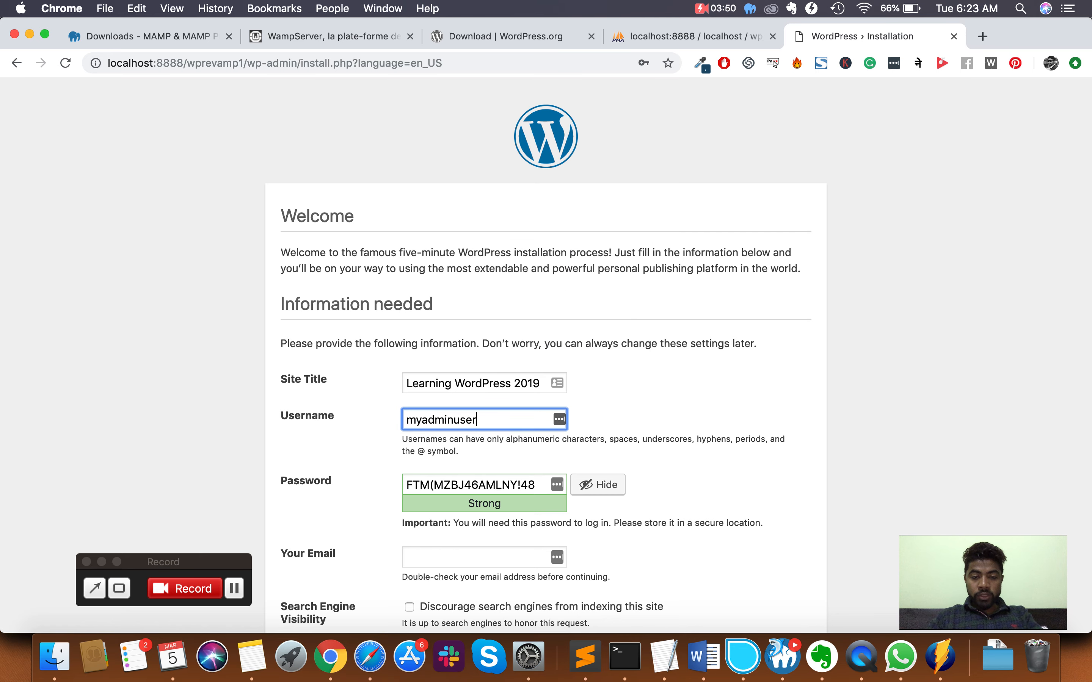
- Replace the suggested strong password with a shorter custom admin password
key(Tab)
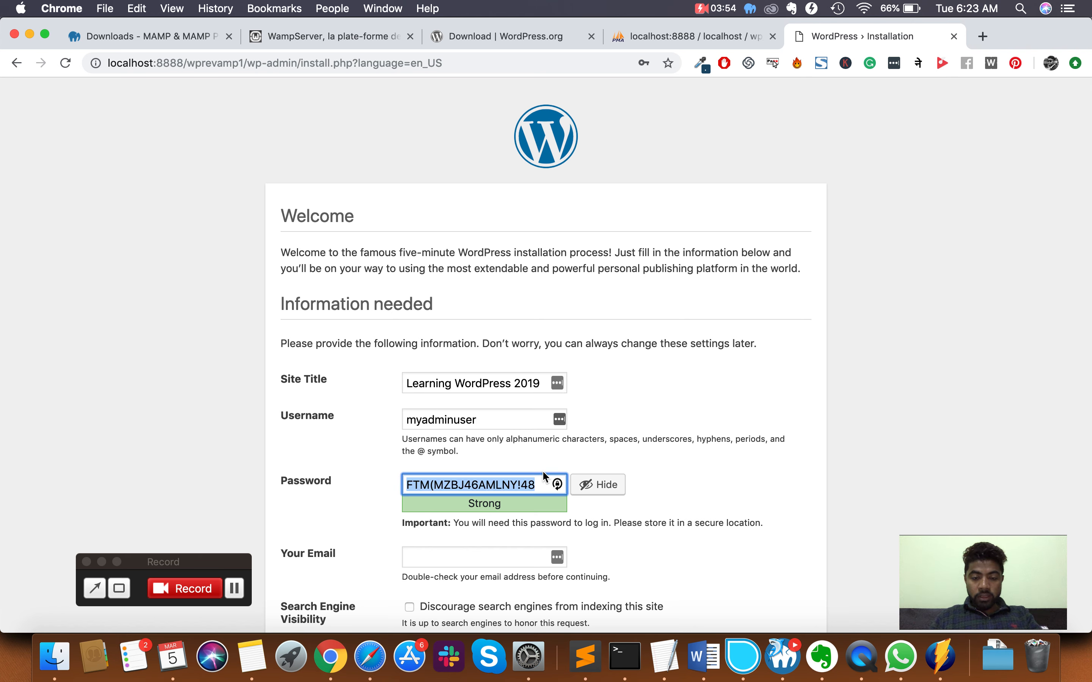
click(598, 485)
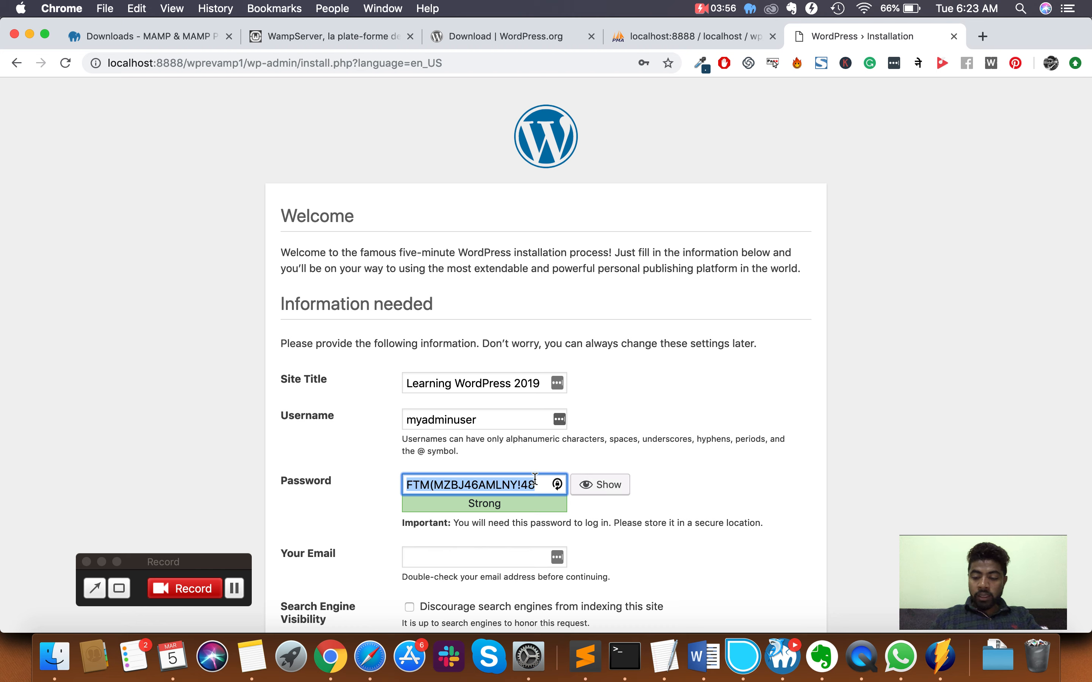
key(BackSpace)
text(123)
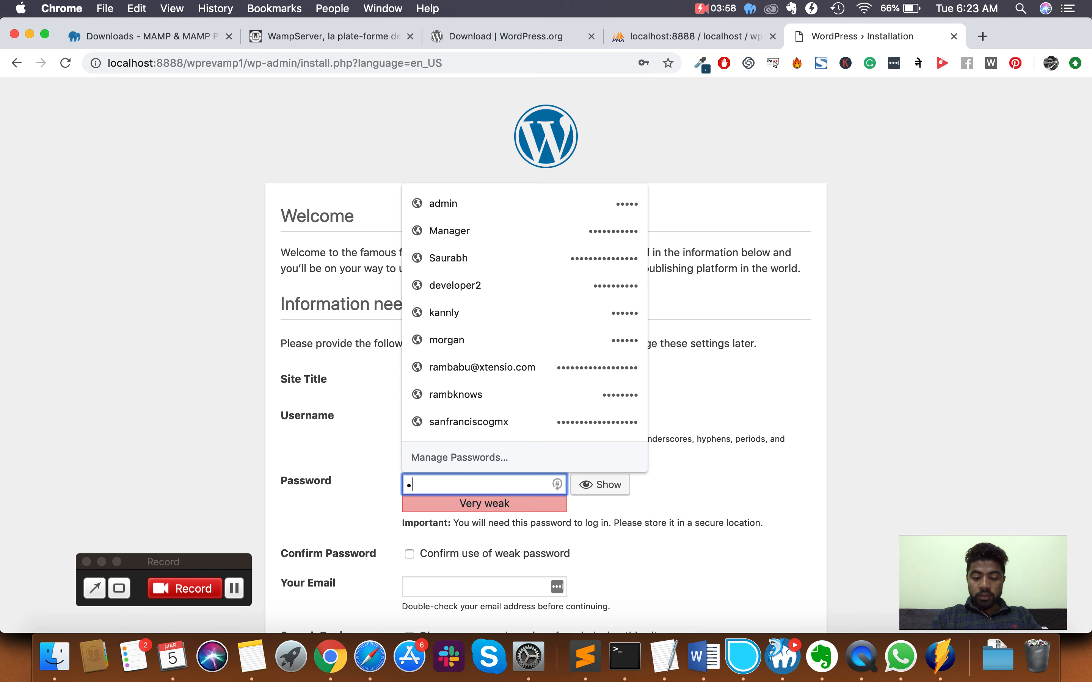
text(4)
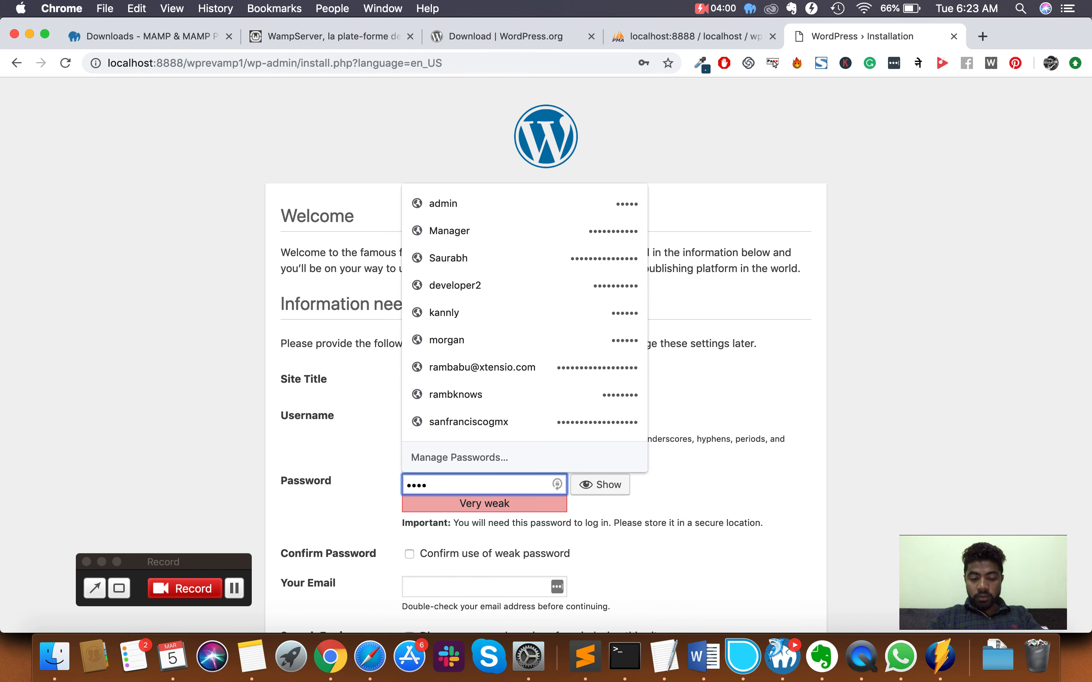
text(5)
key(super+a)
text(123456•••••••)
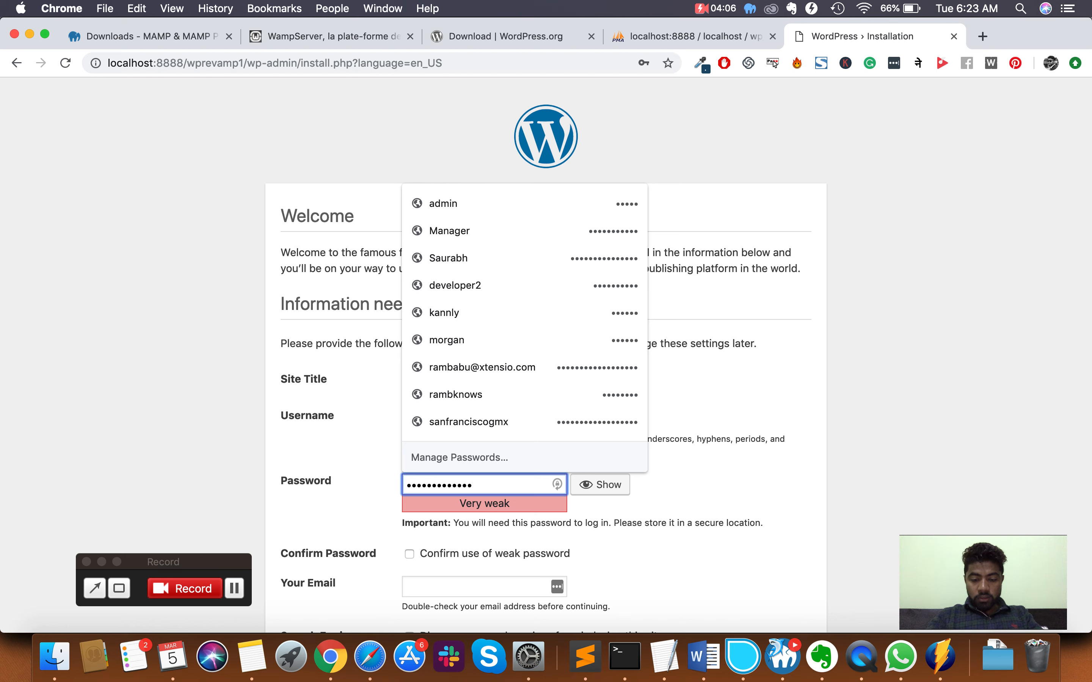
text(•)
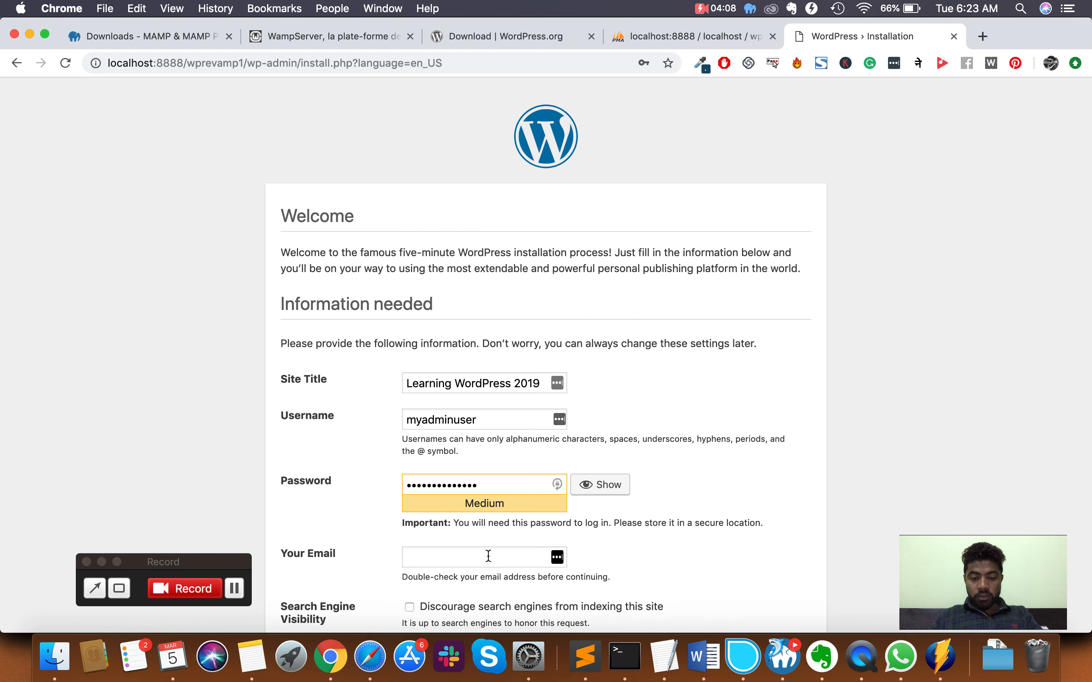
- Type the administrator's e-mail address into the Your Email field
click(488, 556)
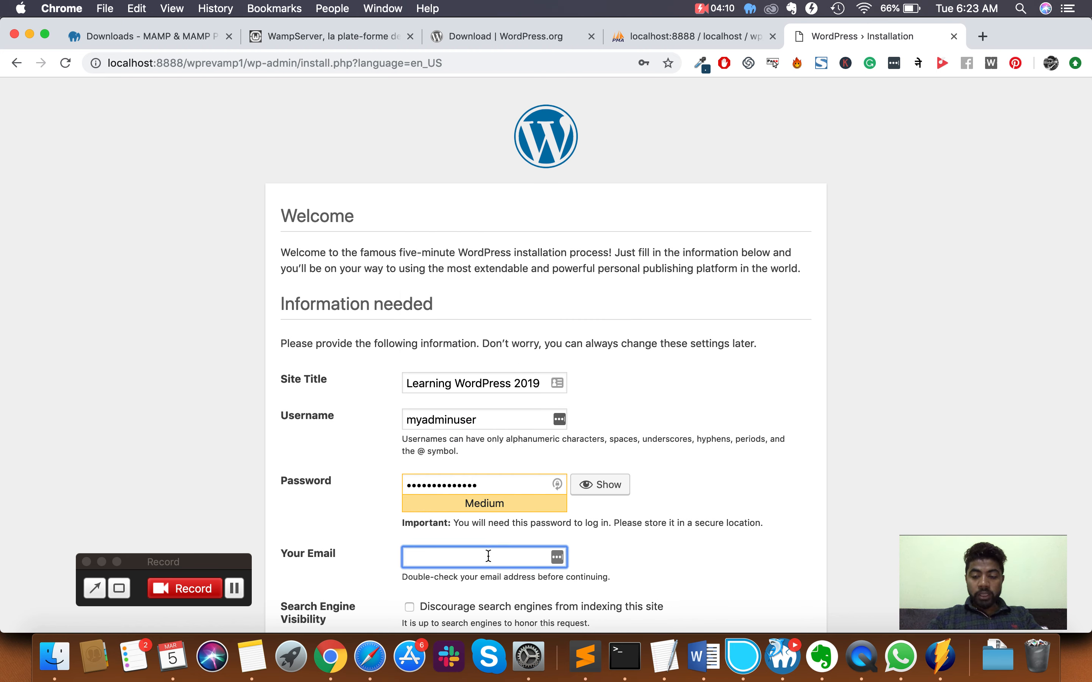
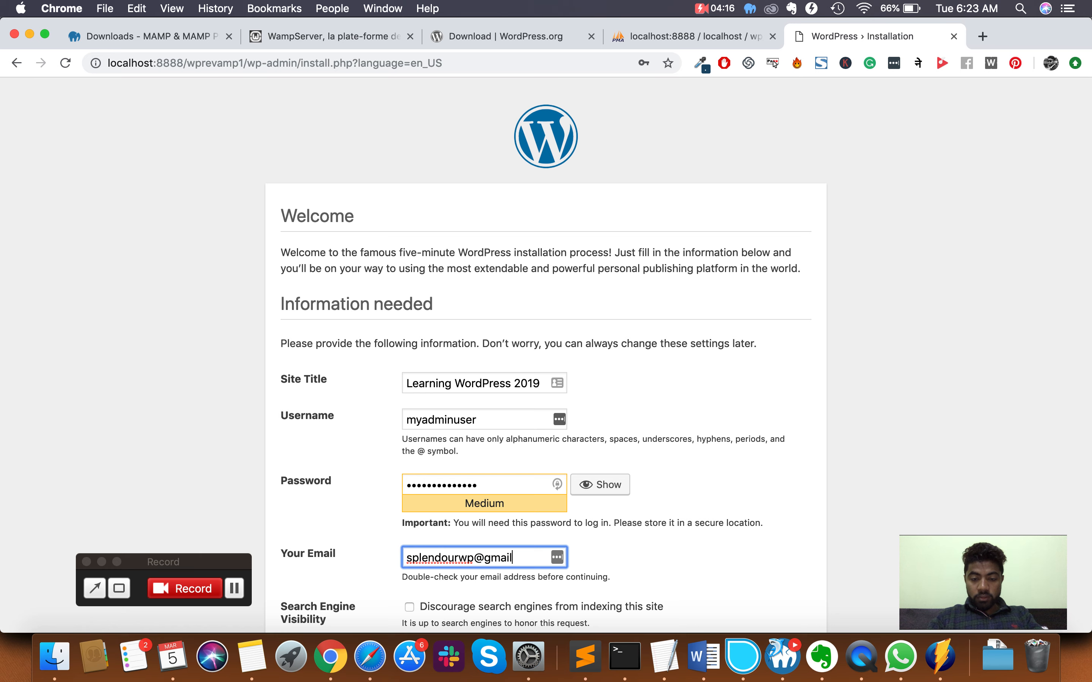
scroll(733, 471, down, 4)
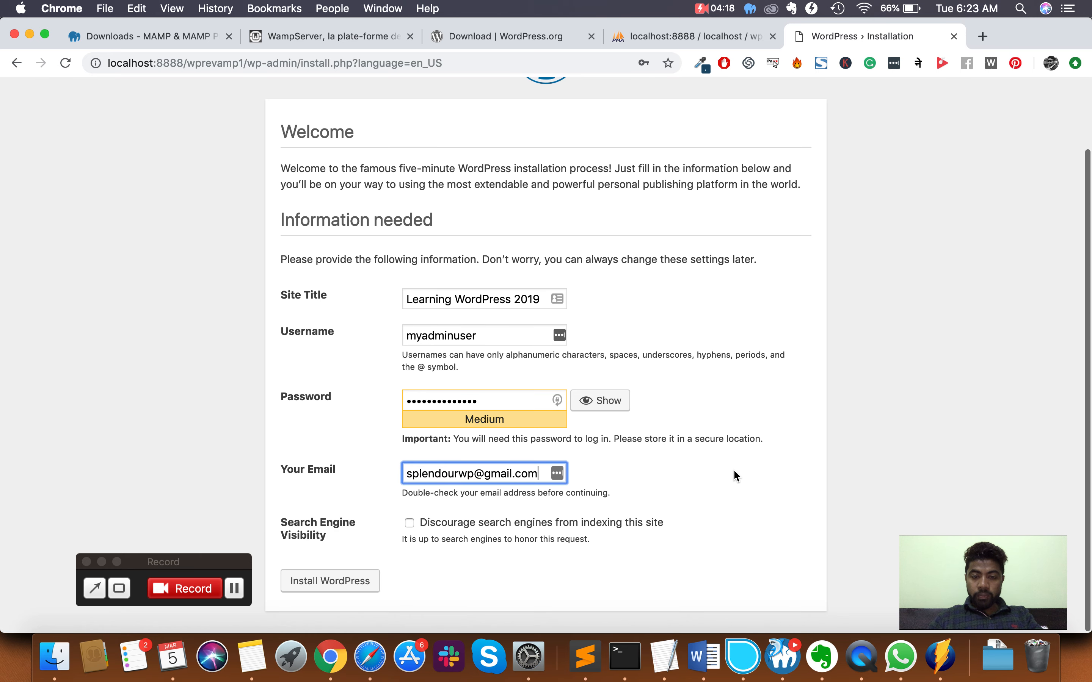
click(732, 470)
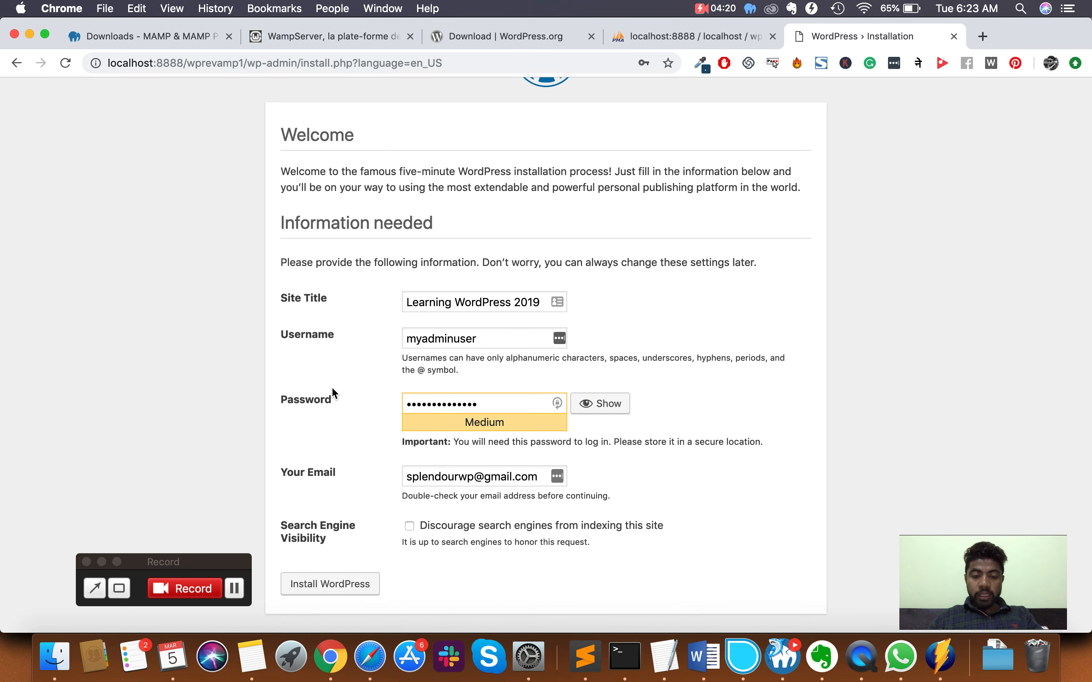
- Tick 'Discourage search engines from indexing this site', install WordPress, and let Chrome save the login
click(410, 527)
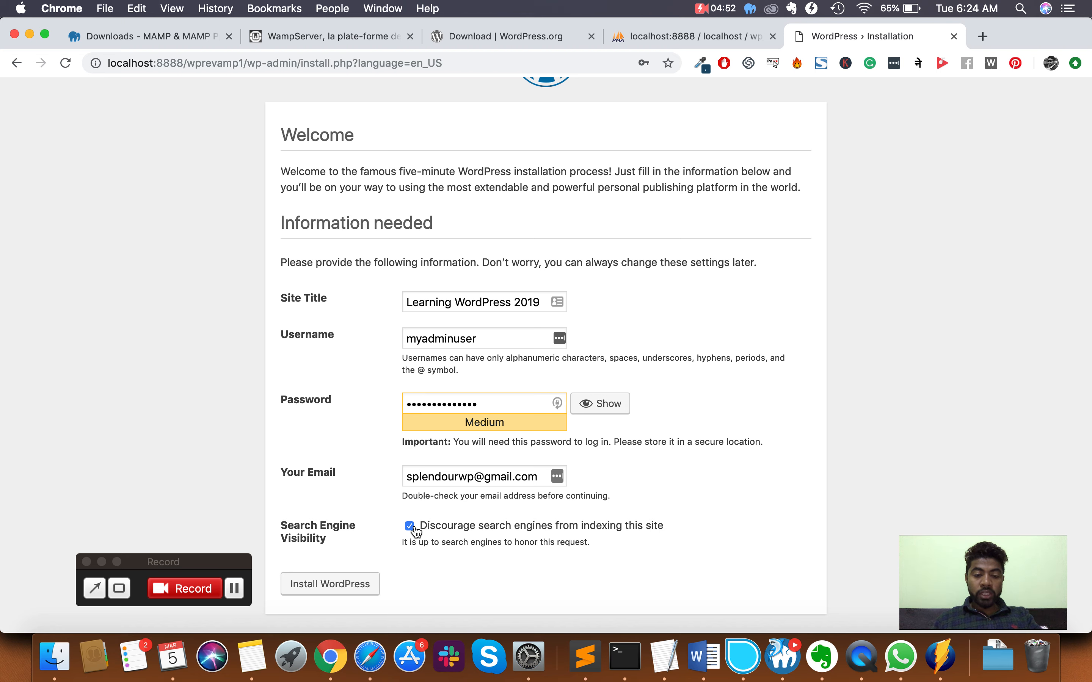
click(330, 584)
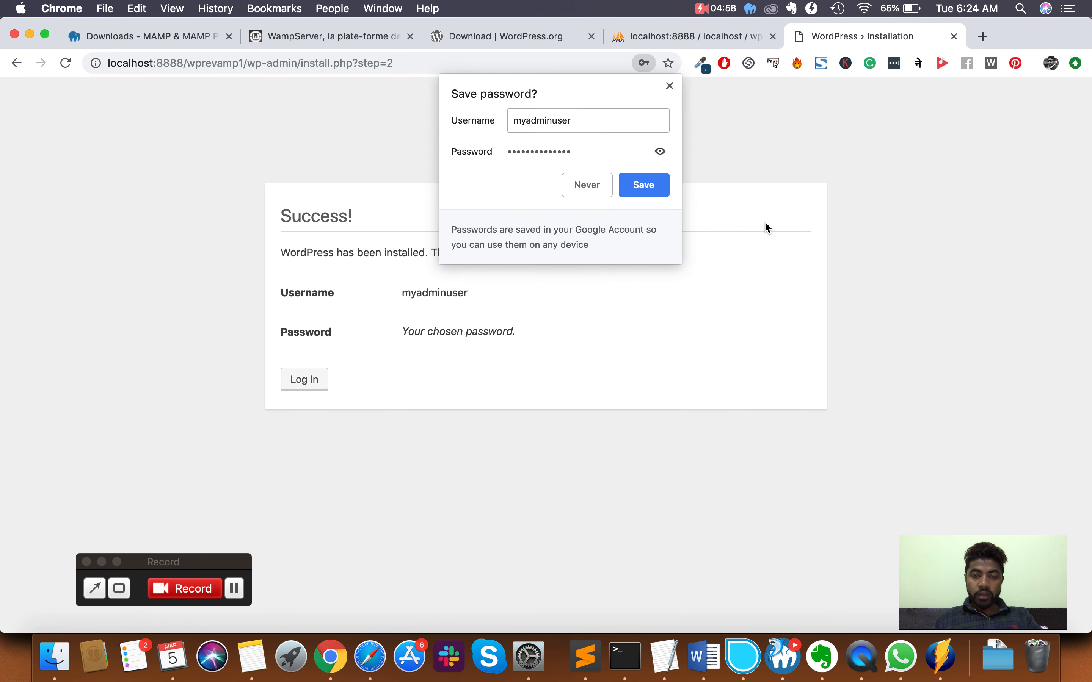
click(654, 187)
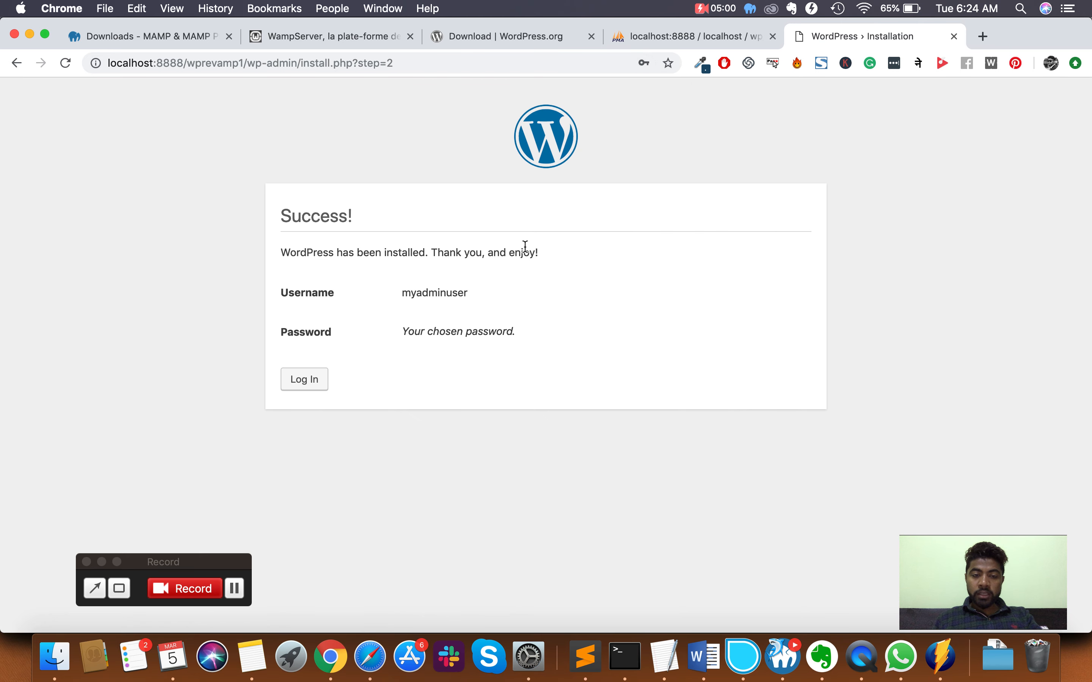
- Log in to the dashboard and open the live site in a new tab
click(304, 381)
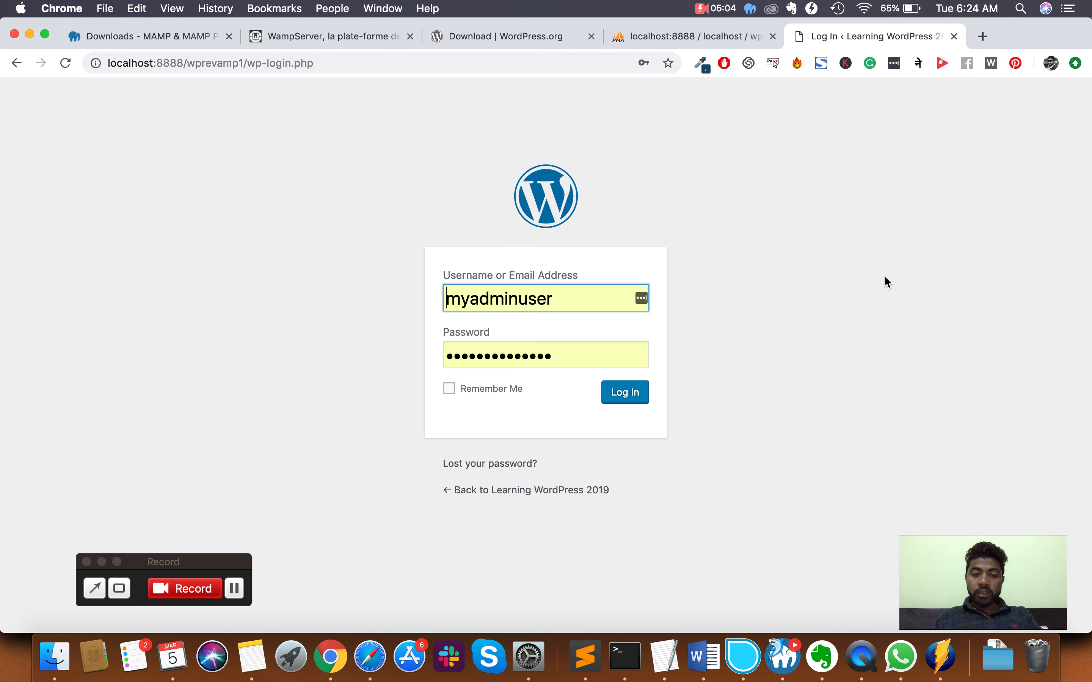
click(633, 392)
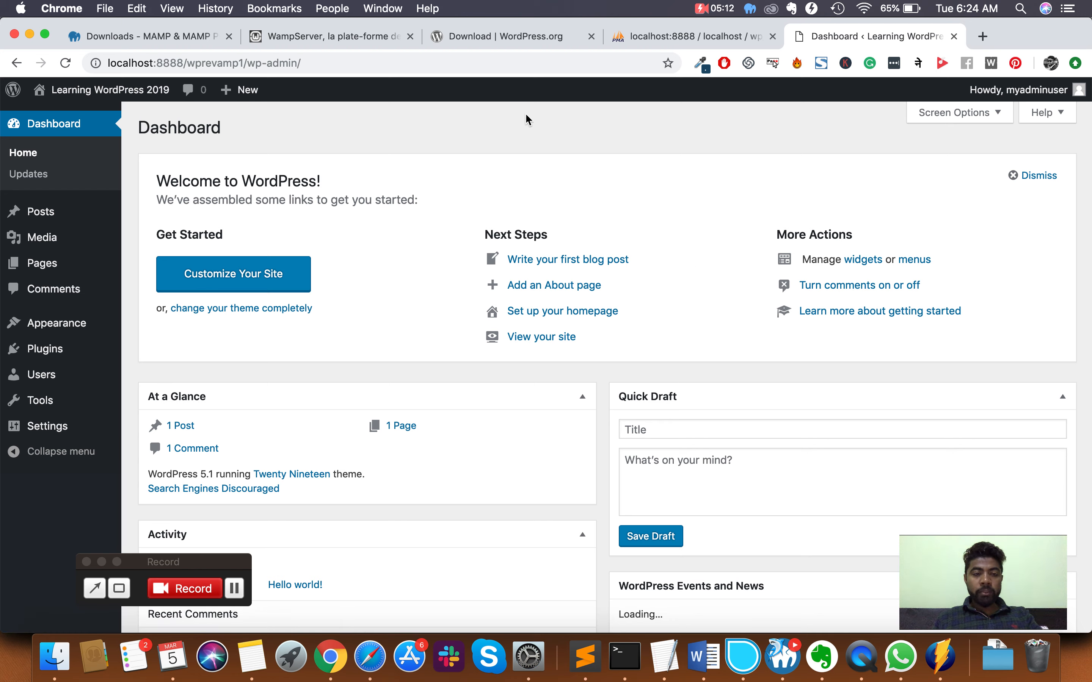
mouse_move(113, 90)
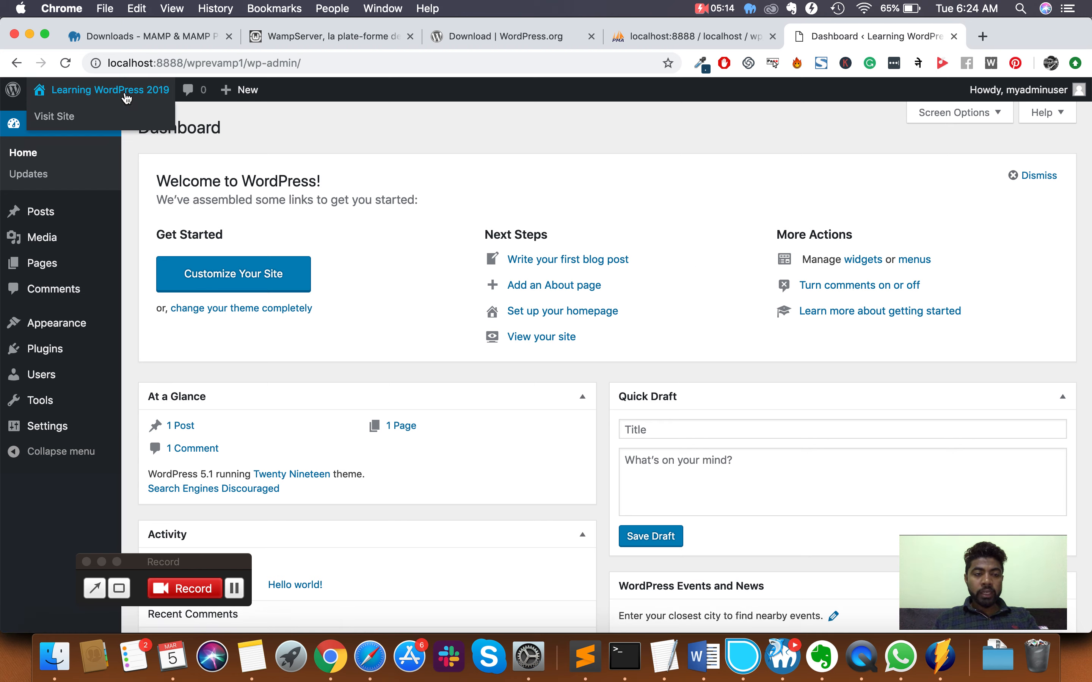
right_click(96, 117)
click(170, 128)
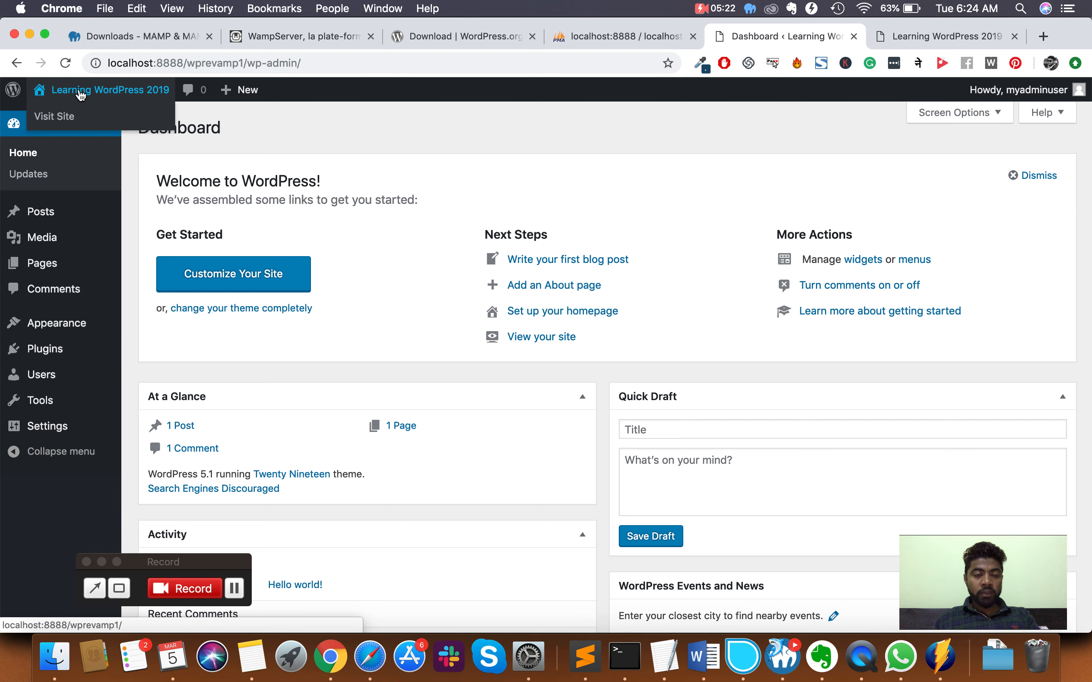
- View the site's Hello world front page, then return to the Dashboard tab
click(930, 39)
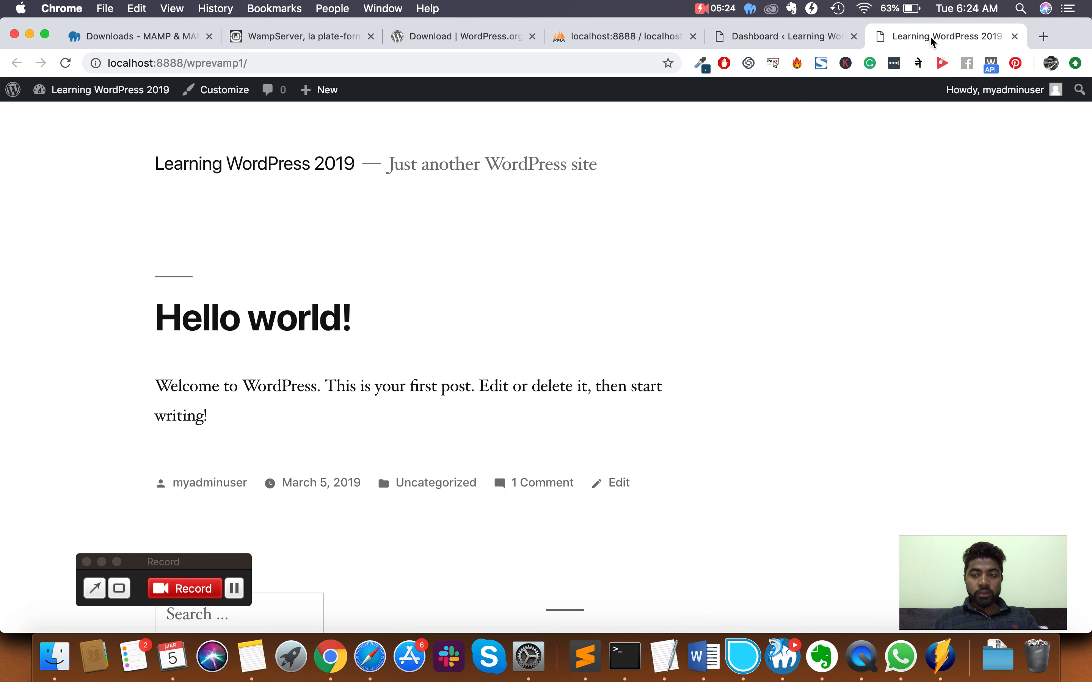
scroll(698, 246, down, 15)
scroll(698, 246, up, 15)
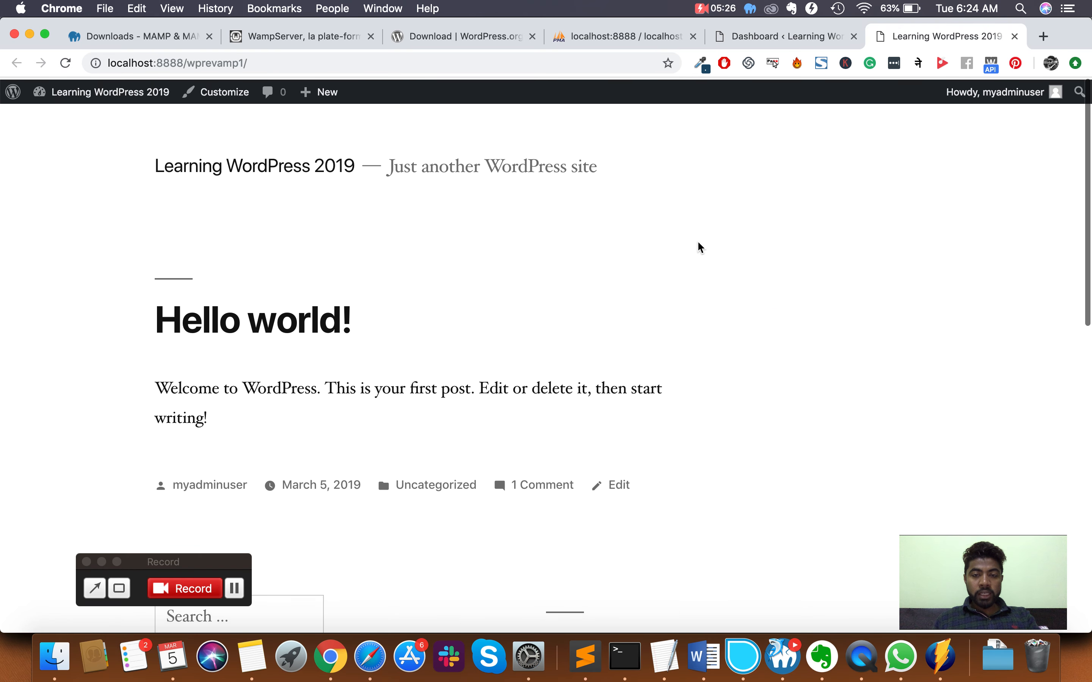
click(819, 37)
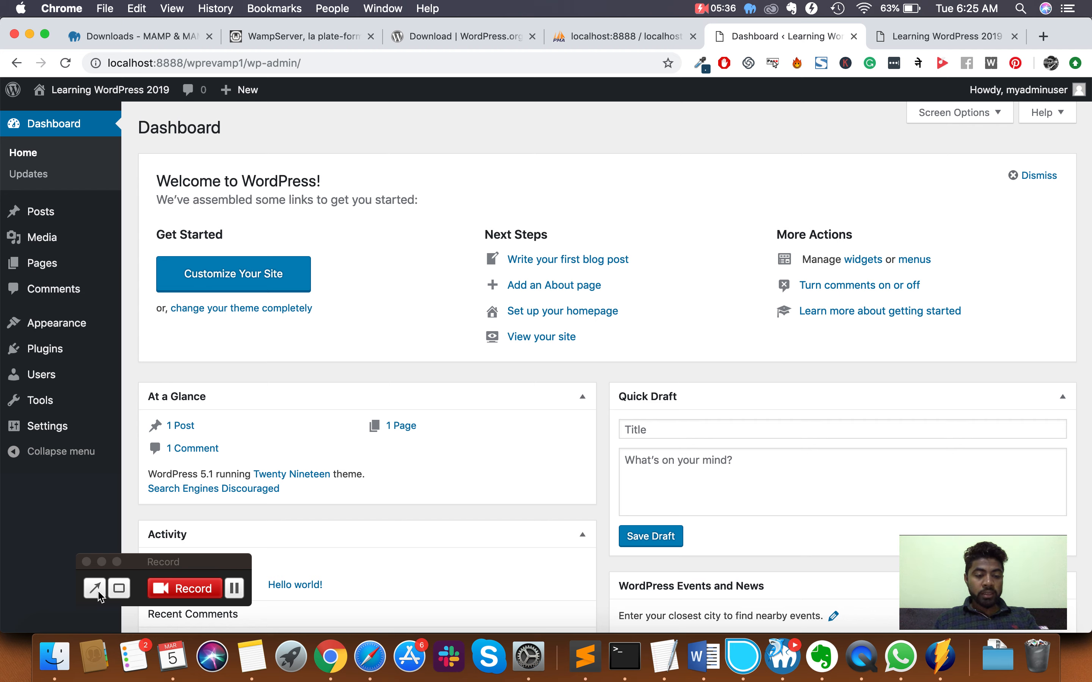
click(55, 657)
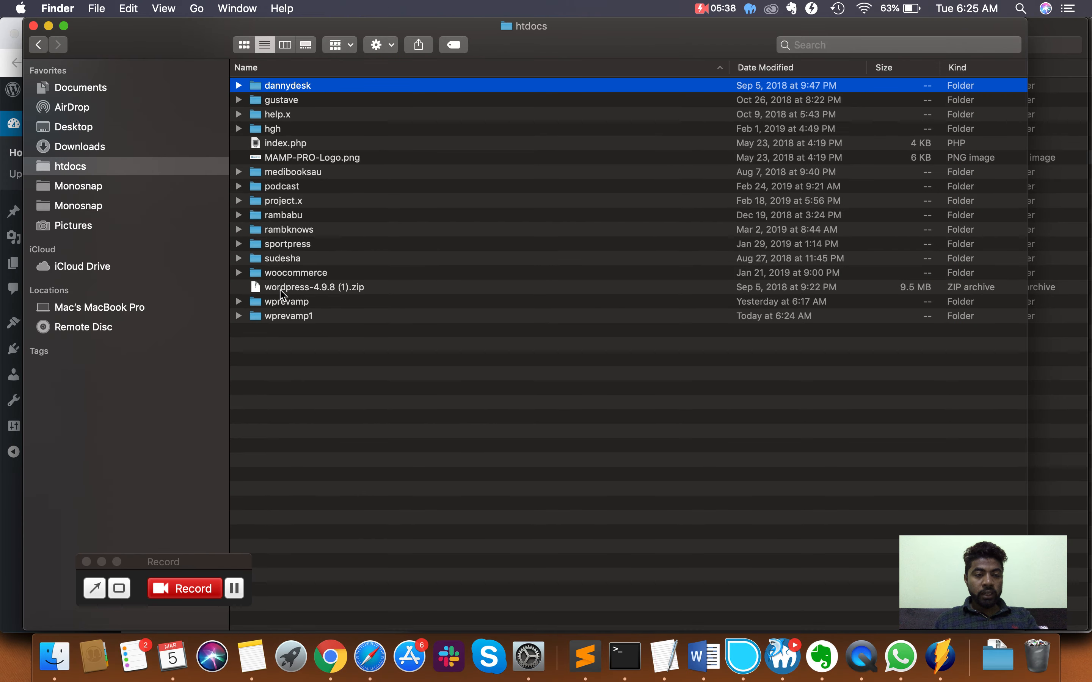
- Open the wprevamp1 folder in htdocs and open wp-config.php in Sublime Text
click(280, 318)
double_click(280, 318)
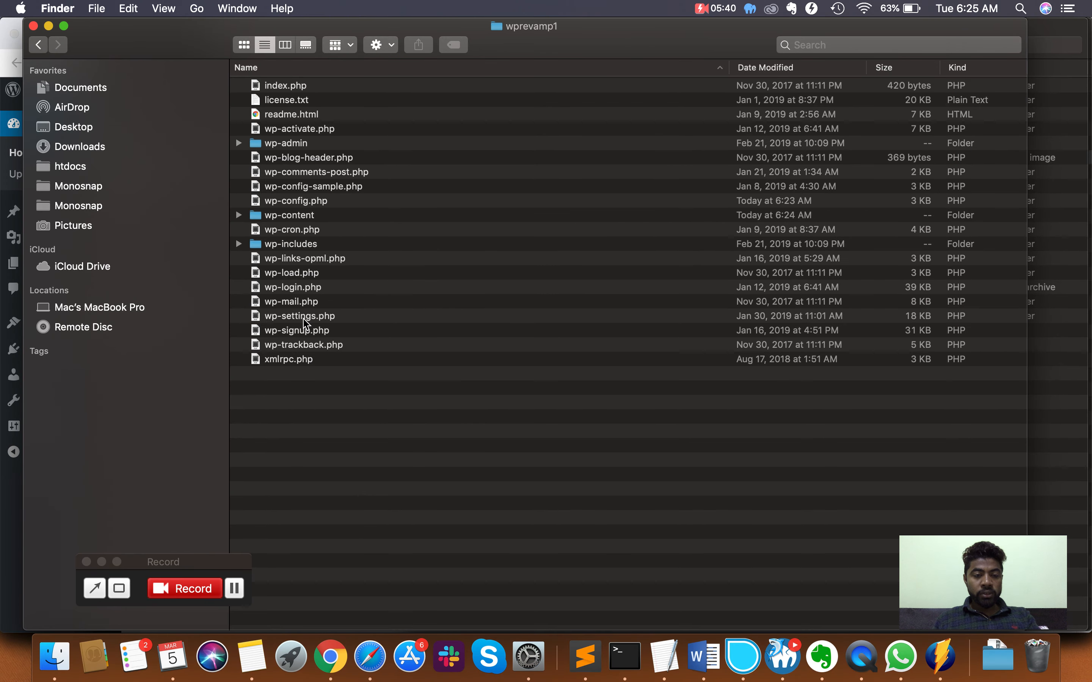
click(312, 202)
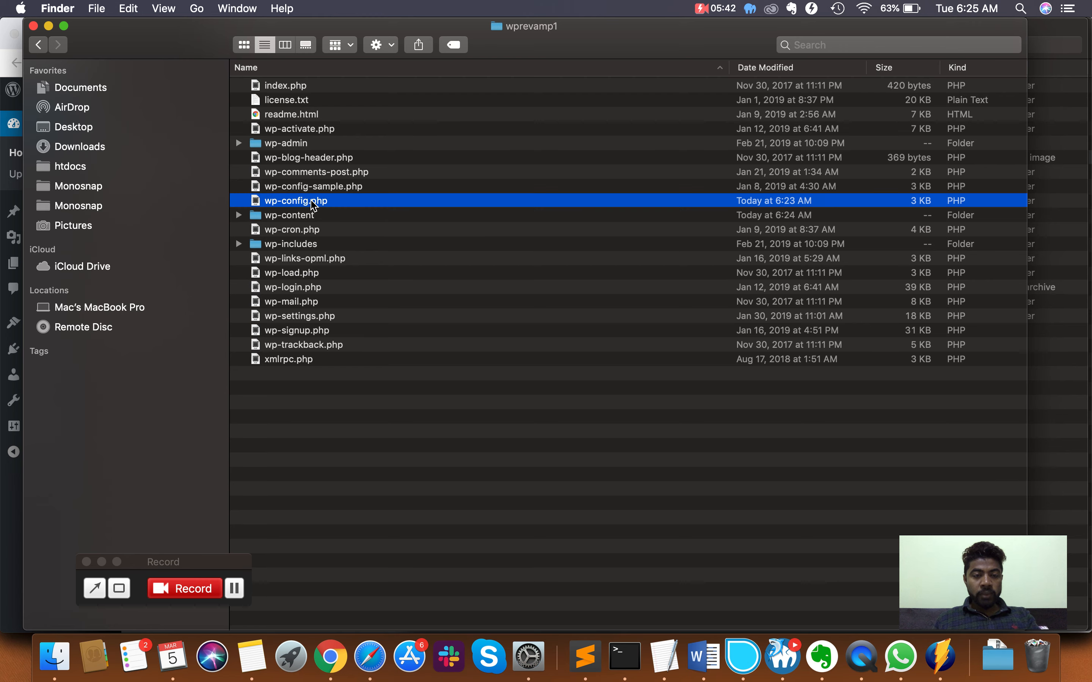
double_click(346, 202)
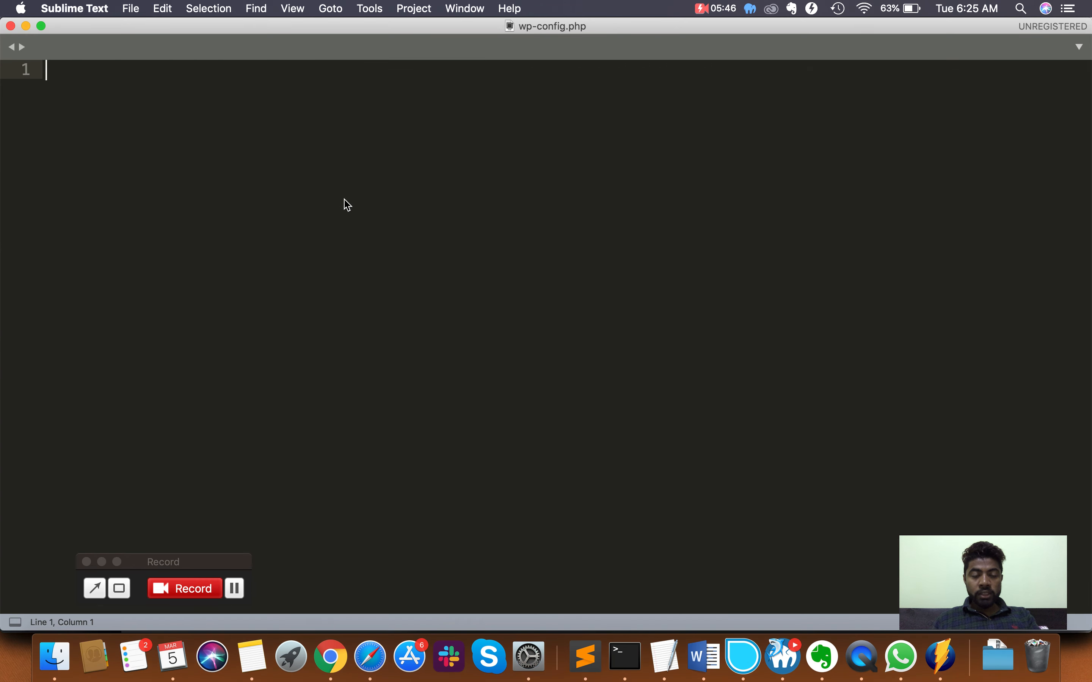
- Highlight the database name wp_wordpressfirst, the username, the password and host localhost in wp-config.php
scroll(330, 297, down, 5)
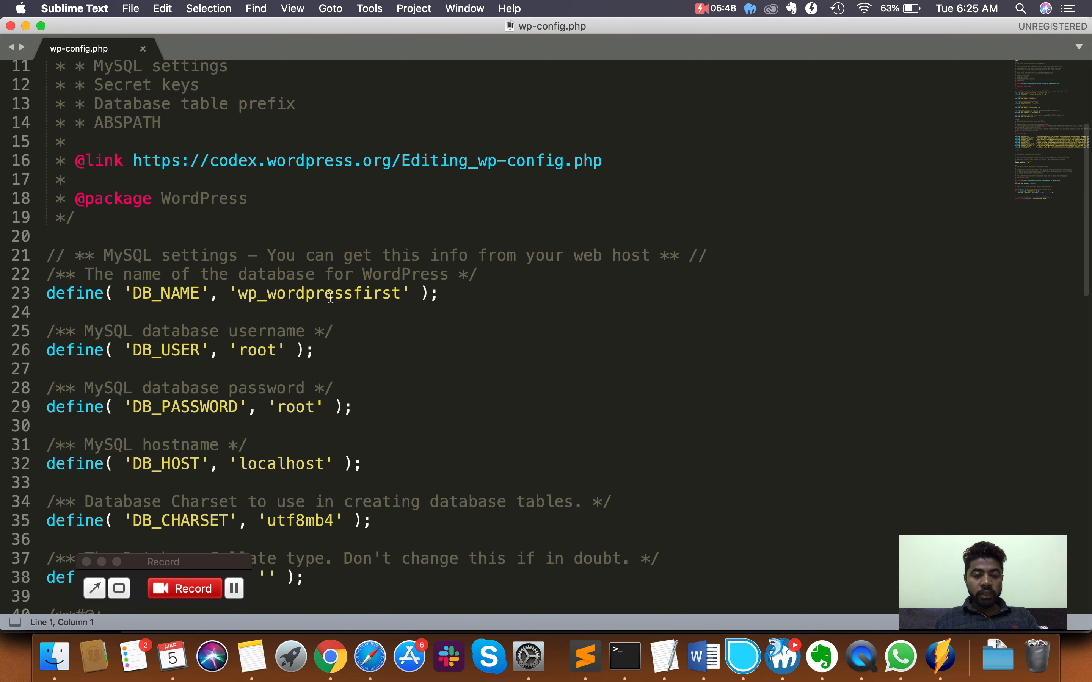
double_click(304, 189)
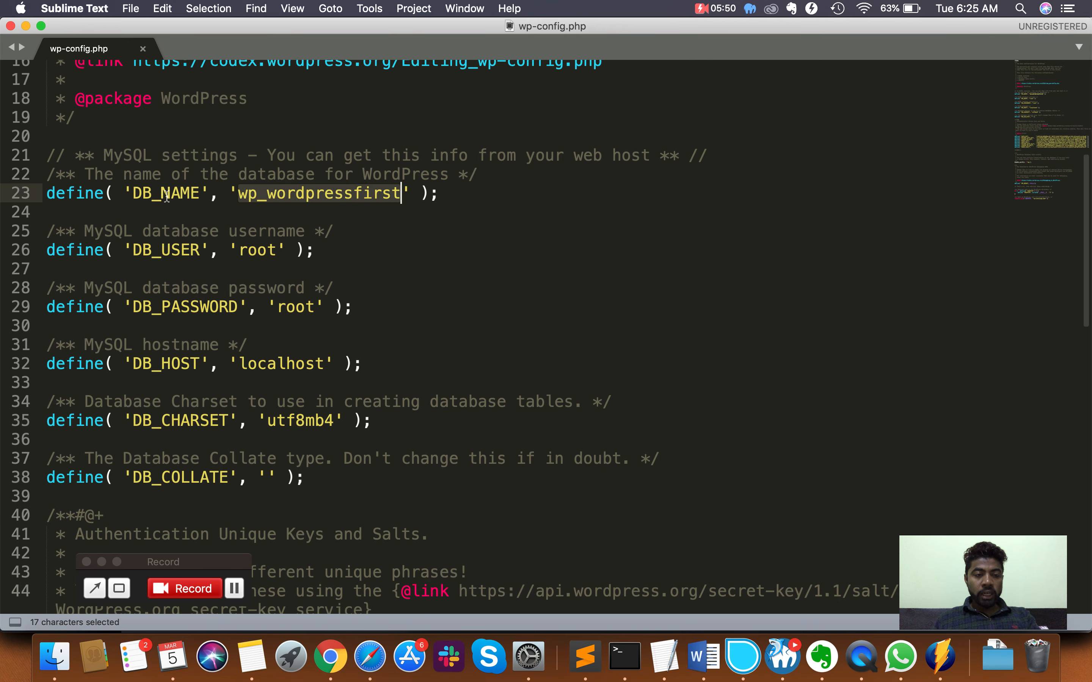
click(254, 250)
double_click(254, 249)
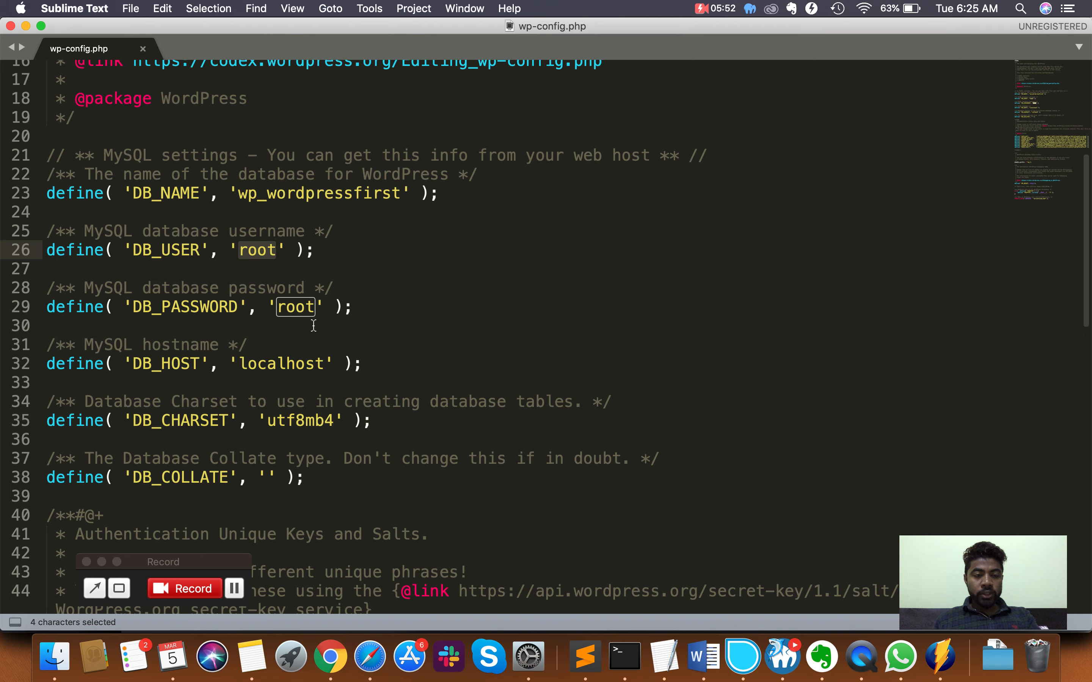
double_click(294, 307)
click(277, 364)
double_click(277, 364)
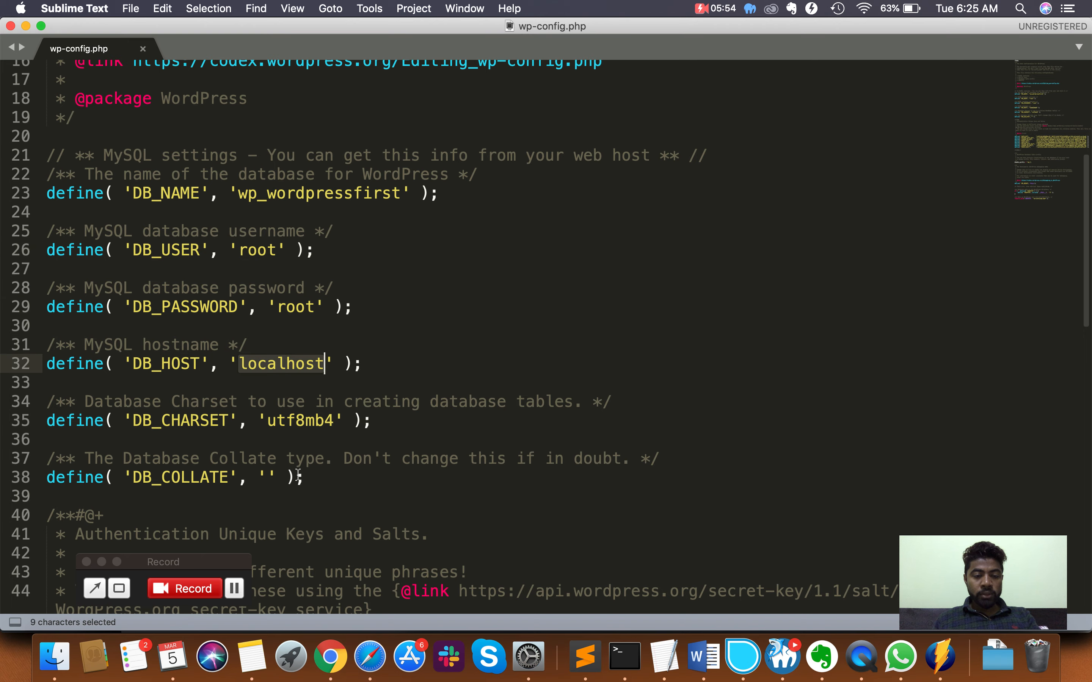
- Check that WP_DEBUG is set to false, then bring Finder's wprevamp1 folder back to front
scroll(297, 475, down, 5)
scroll(298, 474, down, 12)
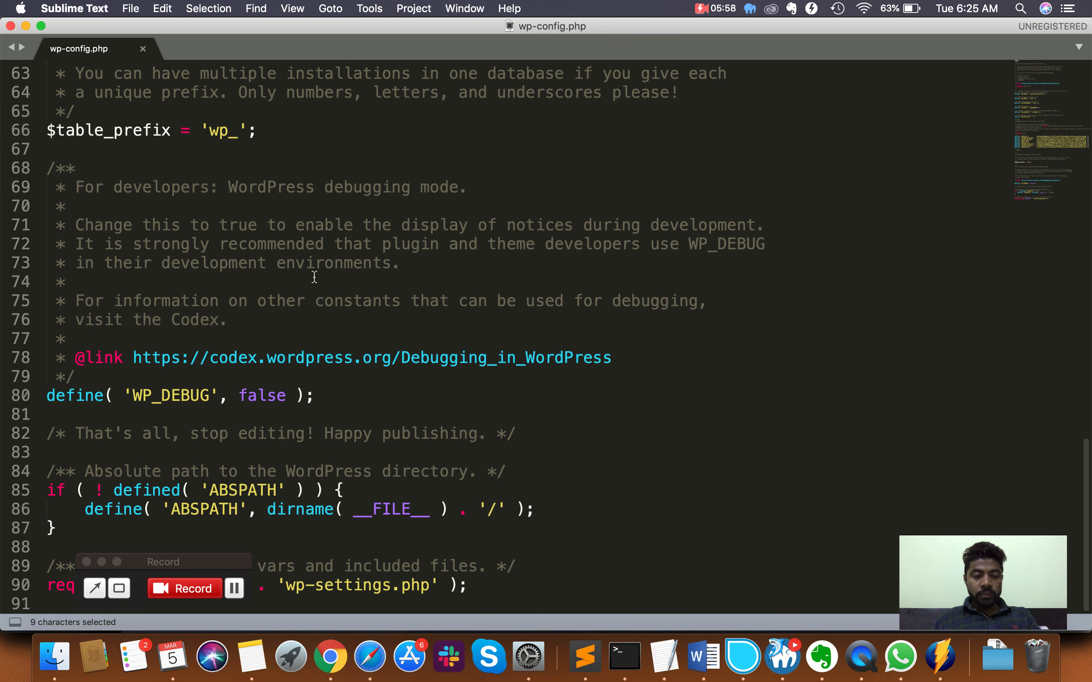
double_click(249, 397)
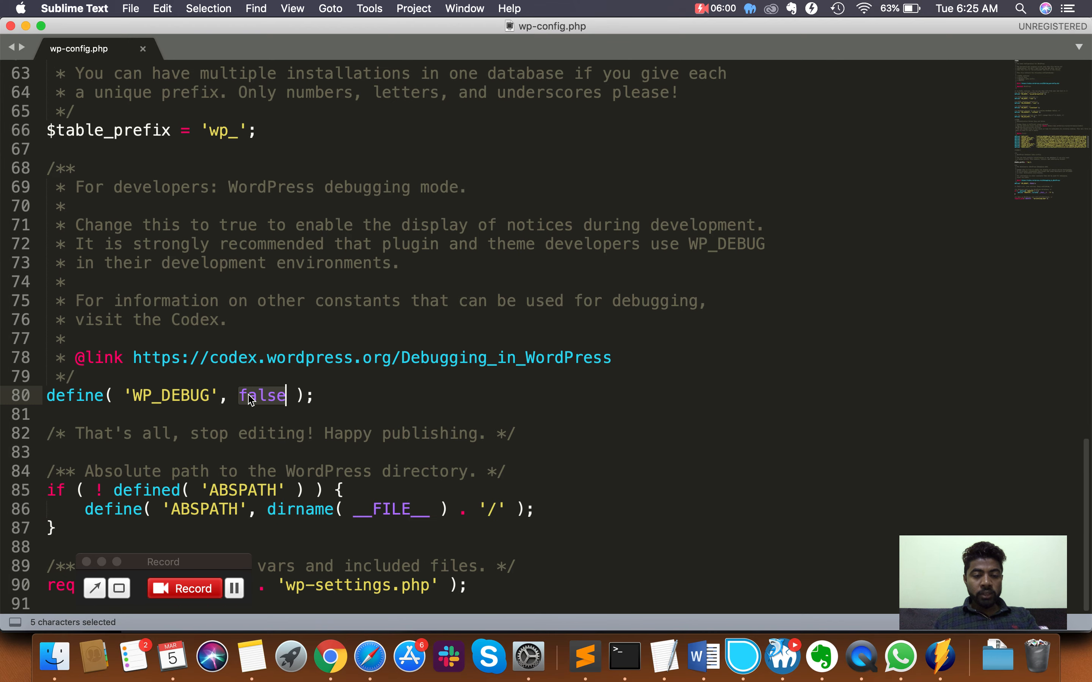
key(super+Tab)
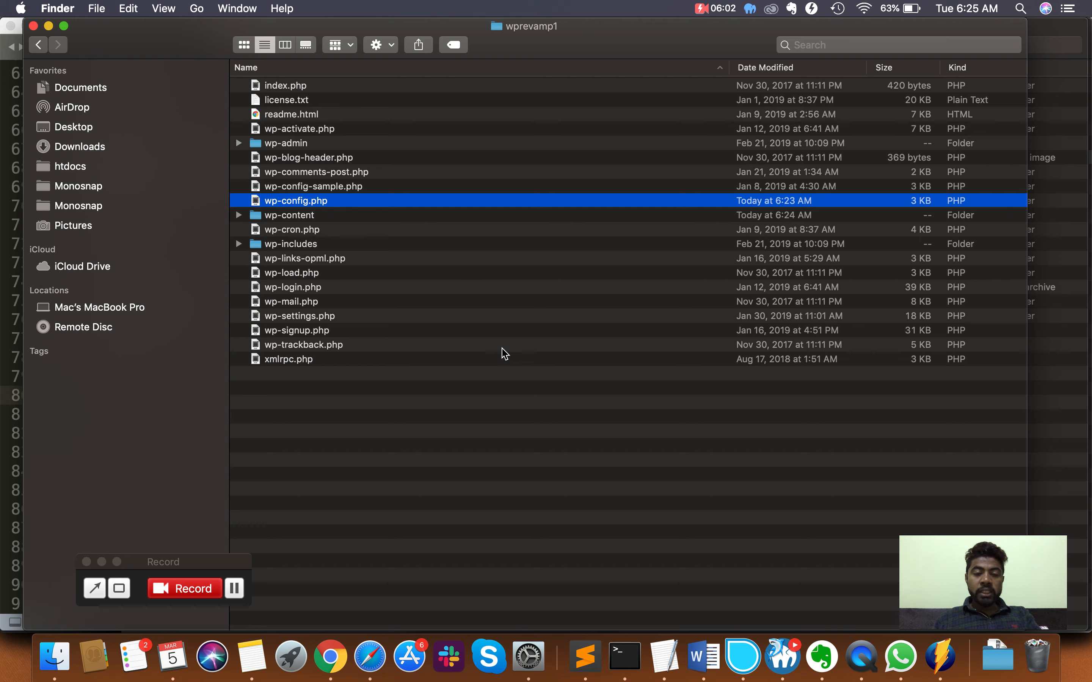
- Bring Chrome forward, glance back at wp-config.php, and end on the Learning WordPress 2019 Dashboard
key(super+Tab)
click(333, 654)
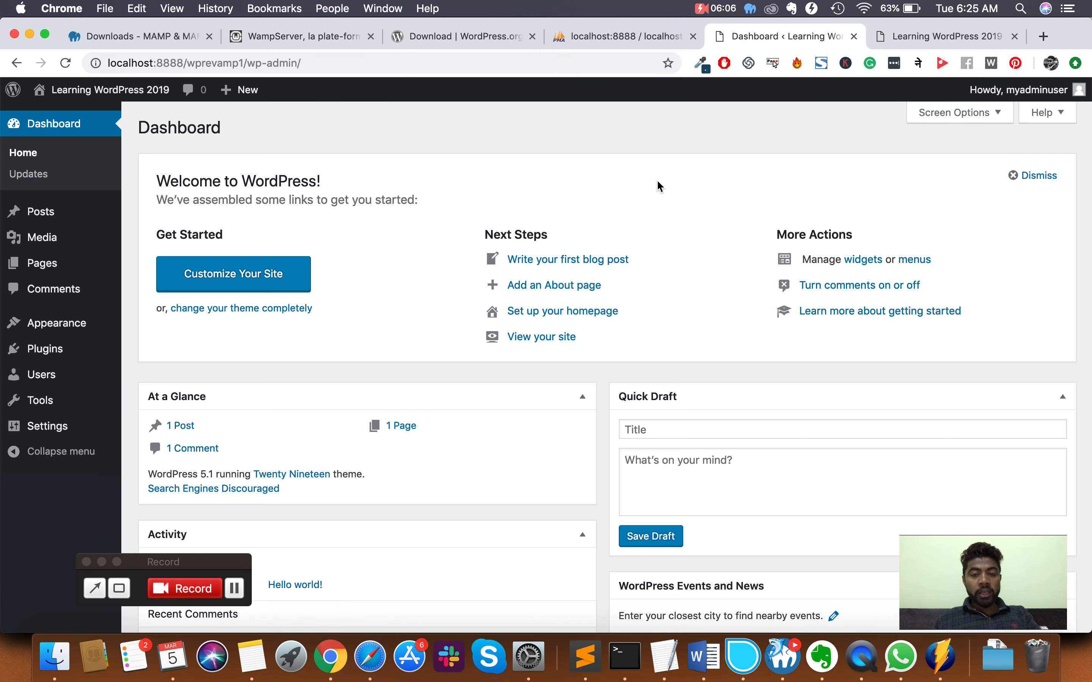
key(super+Tab)
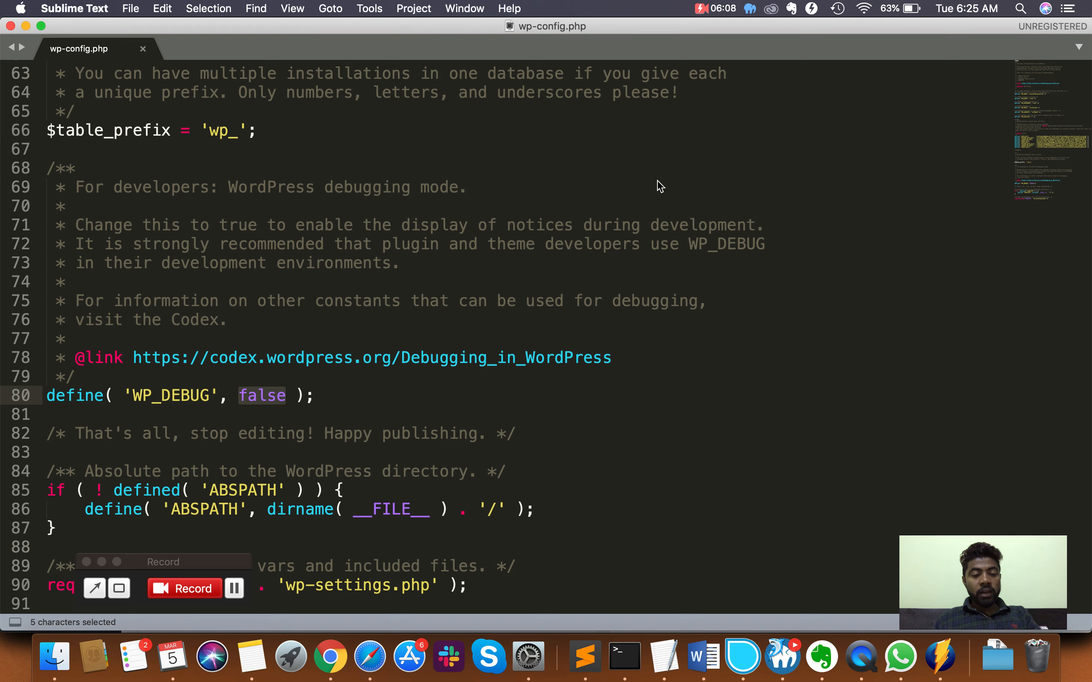
key(super+Tab)
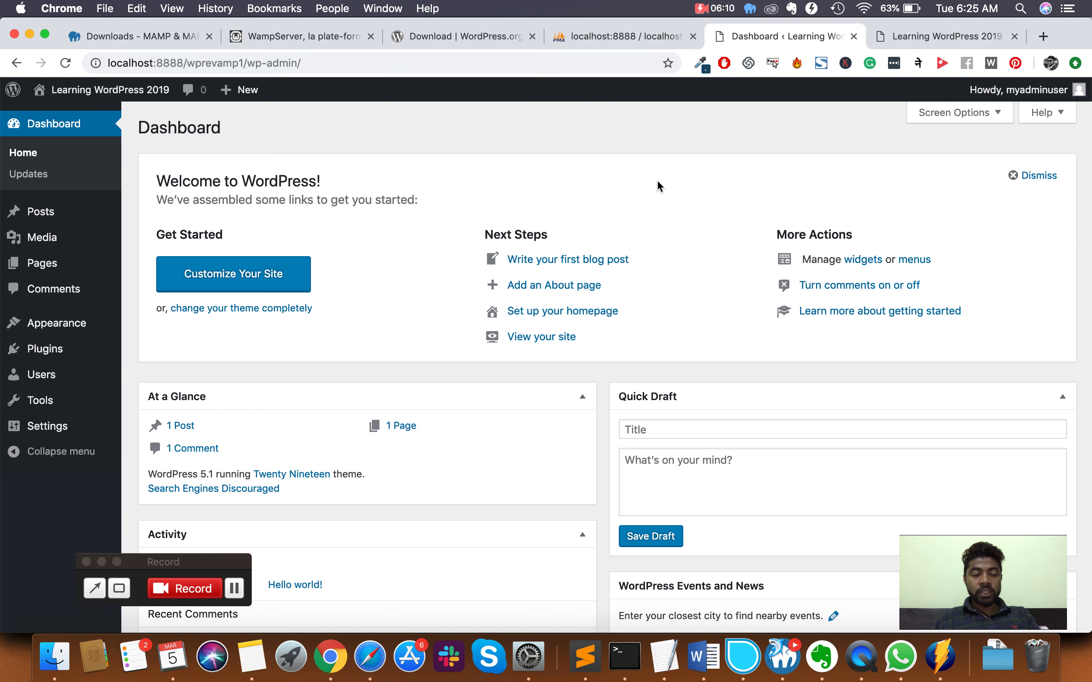